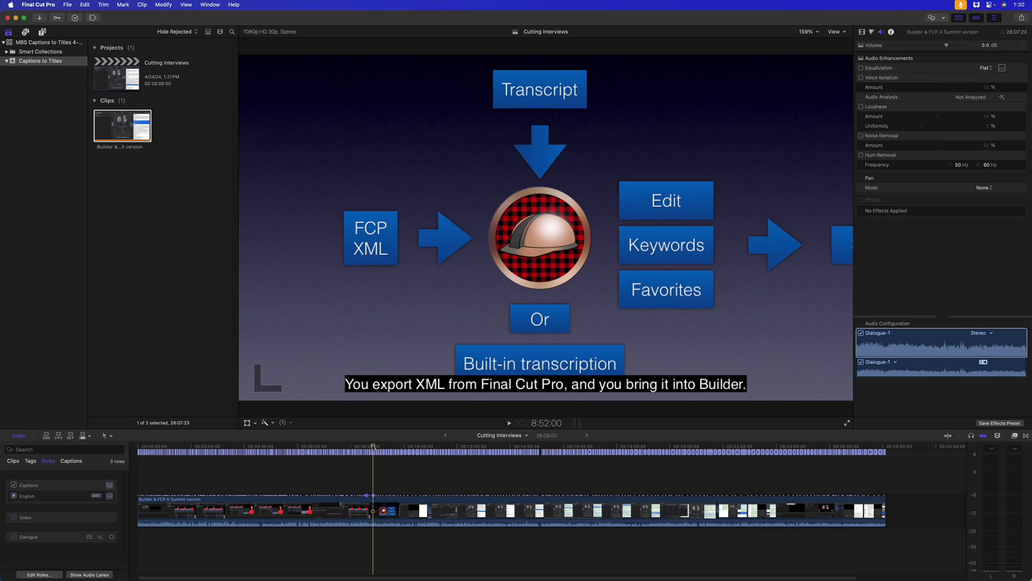
Scrub to the Builder workflow slide at 8:52 and select its caption to show its properties.
{"action": "mouse_move", "coordinate": [374, 446]}
{"action": "left_mouse_down"}
{"action": "mouse_move", "coordinate": [226, 445]}
{"action": "mouse_move", "coordinate": [435, 445]}
{"action": "mouse_move", "coordinate": [367, 446]}
{"action": "left_mouse_up"}
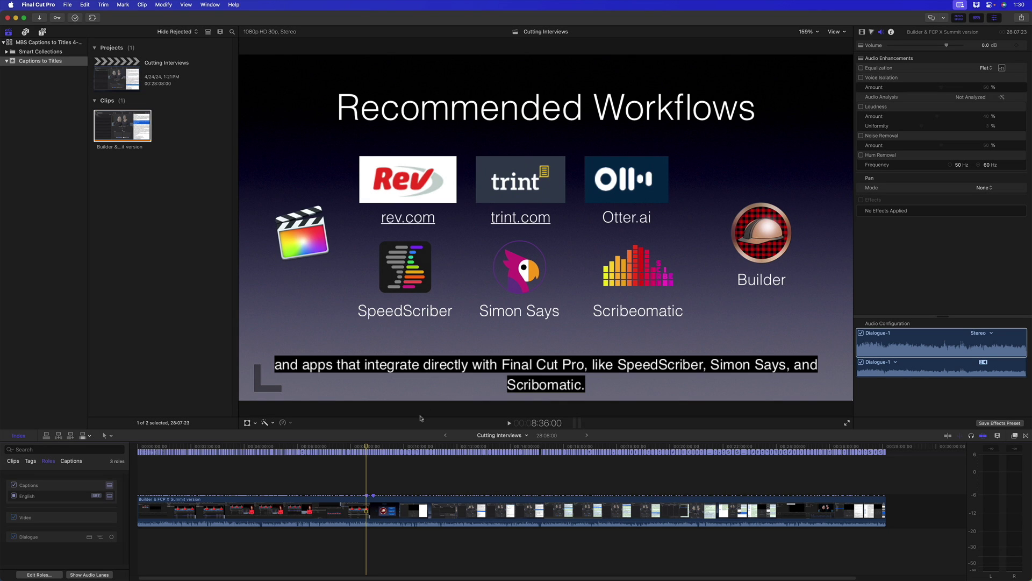
{"action": "left_click_drag", "start_coordinate": [366, 447], "coordinate": [374, 446]}
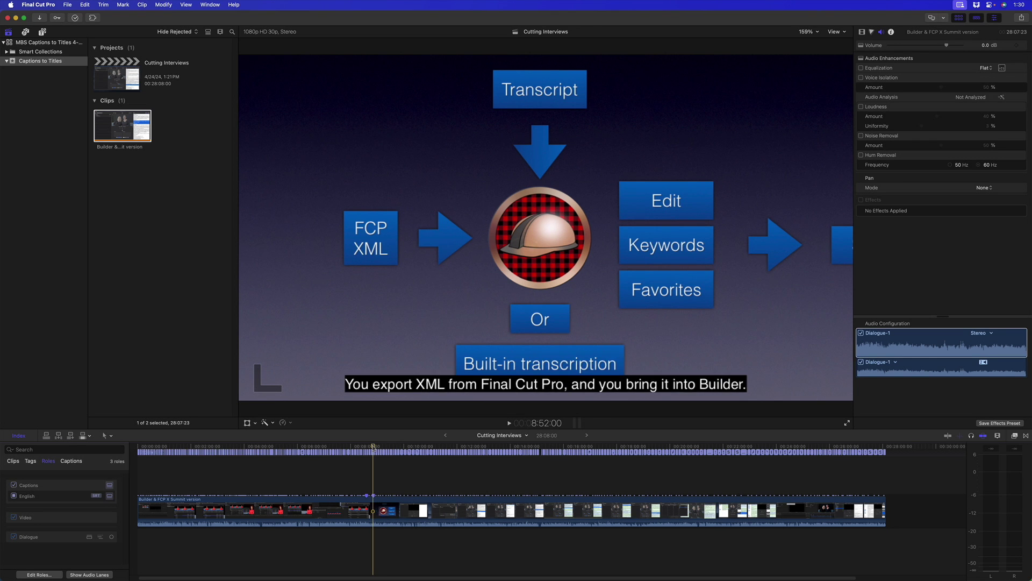
{"action": "mouse_move", "coordinate": [373, 446]}
{"action": "left_mouse_down"}
{"action": "mouse_move", "coordinate": [436, 446]}
{"action": "mouse_move", "coordinate": [373, 456]}
{"action": "left_mouse_up"}
{"action": "left_click", "coordinate": [375, 454]}
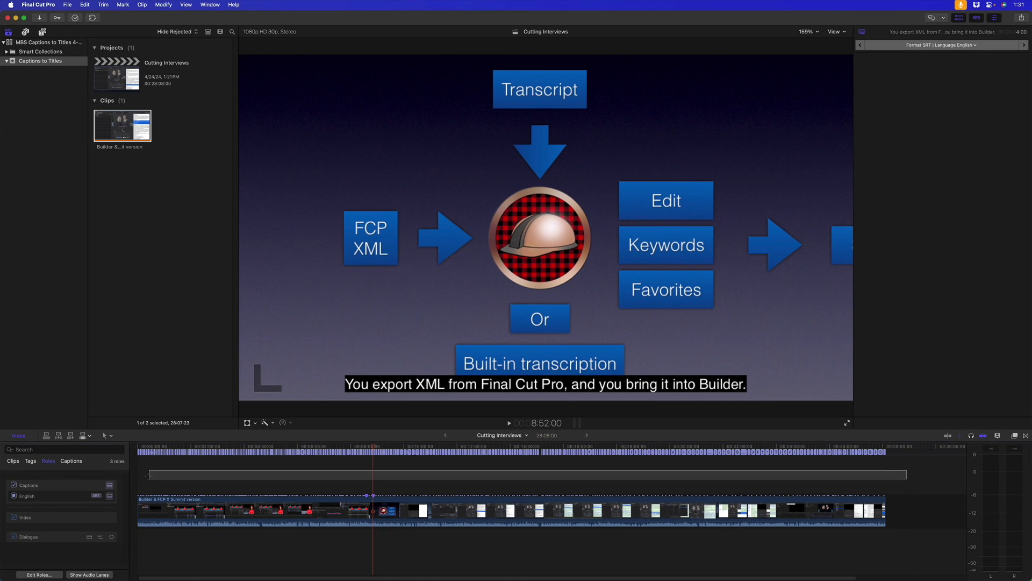
Duplicate all the English captions into a new SRT caption format.
{"action": "left_click", "coordinate": [174, 453]}
{"action": "right_click", "coordinate": [174, 454]}
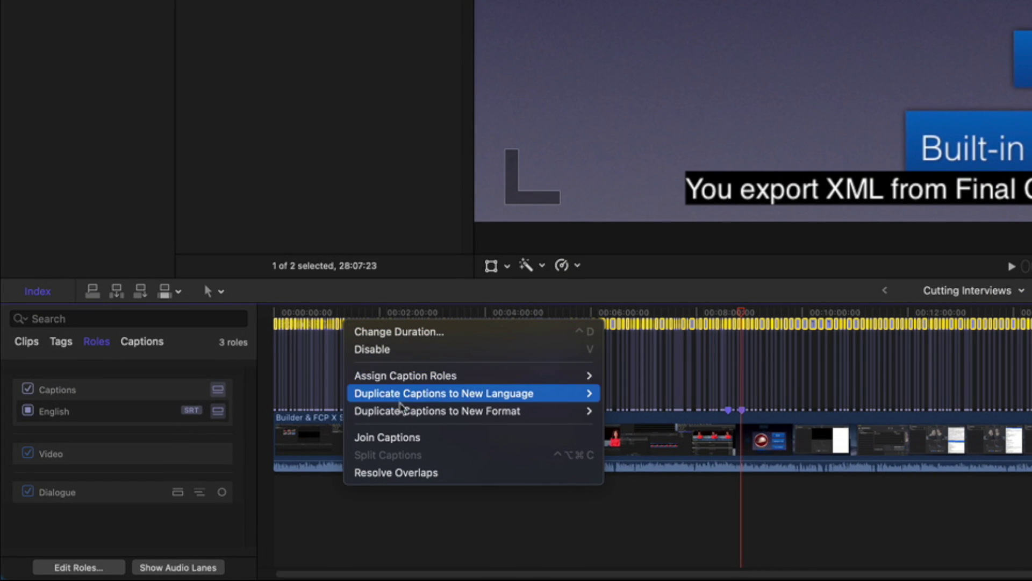
{"action": "mouse_move", "coordinate": [215, 495]}
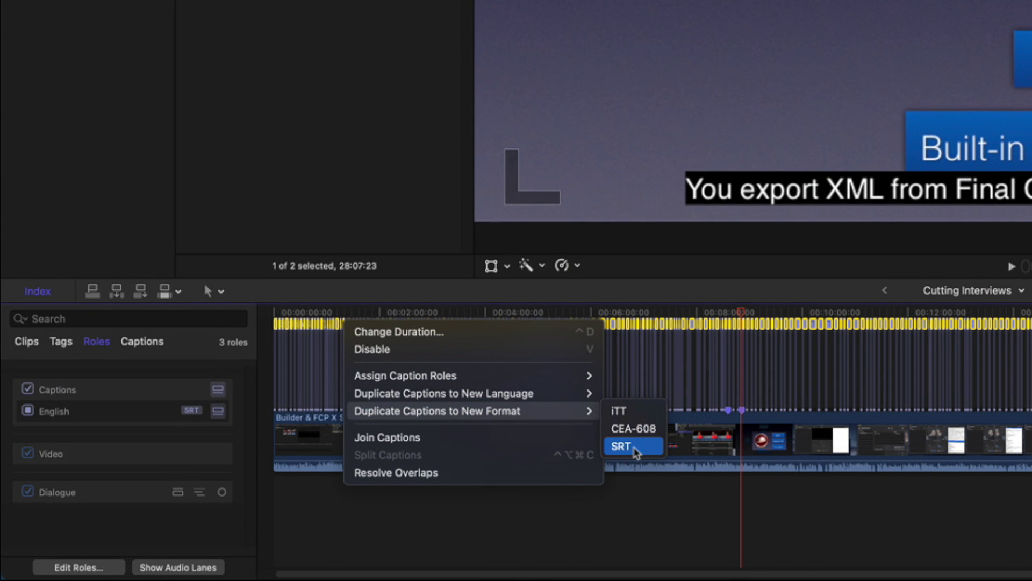
{"action": "left_click", "coordinate": [634, 450]}
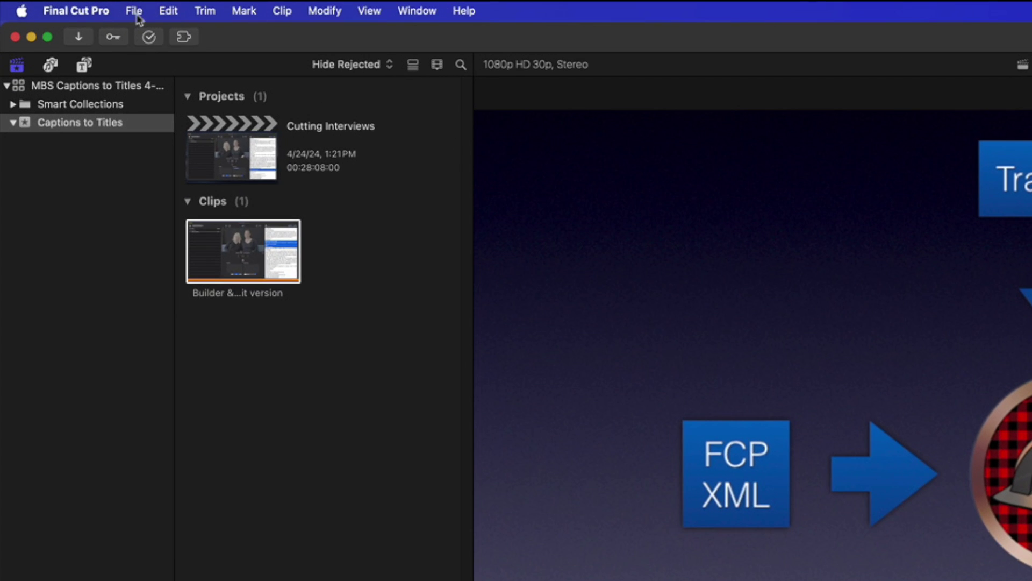
Export the SRT captions as Cutting Interviews to the Desktop.
{"action": "left_click", "coordinate": [68, 5]}
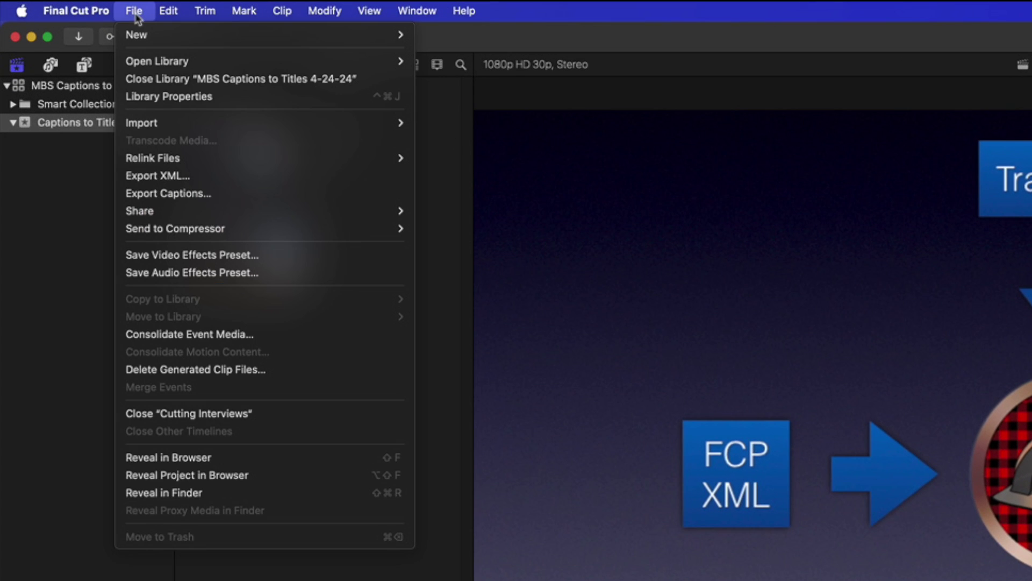
{"action": "left_click", "coordinate": [224, 199]}
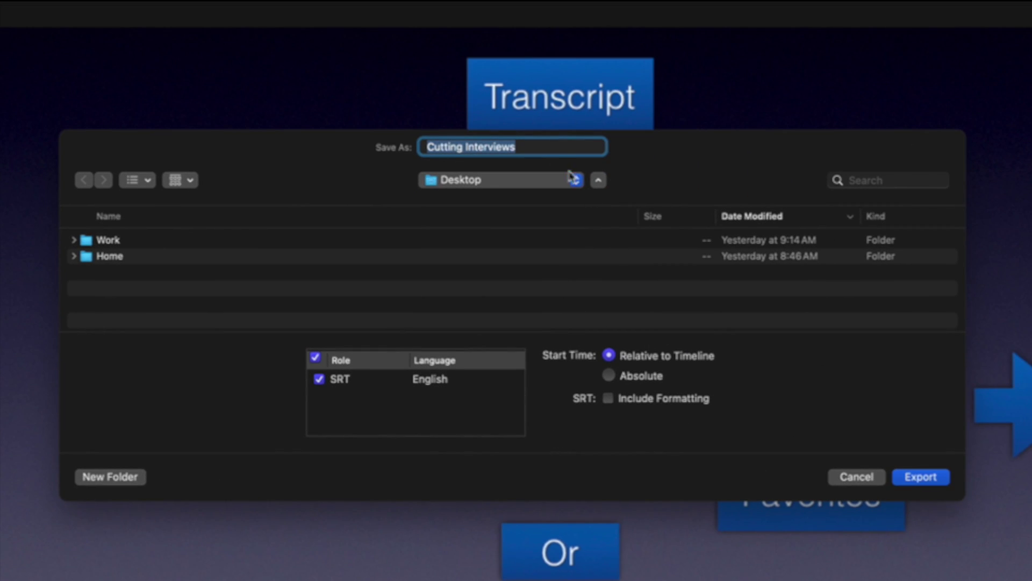
{"action": "left_click", "coordinate": [933, 483]}
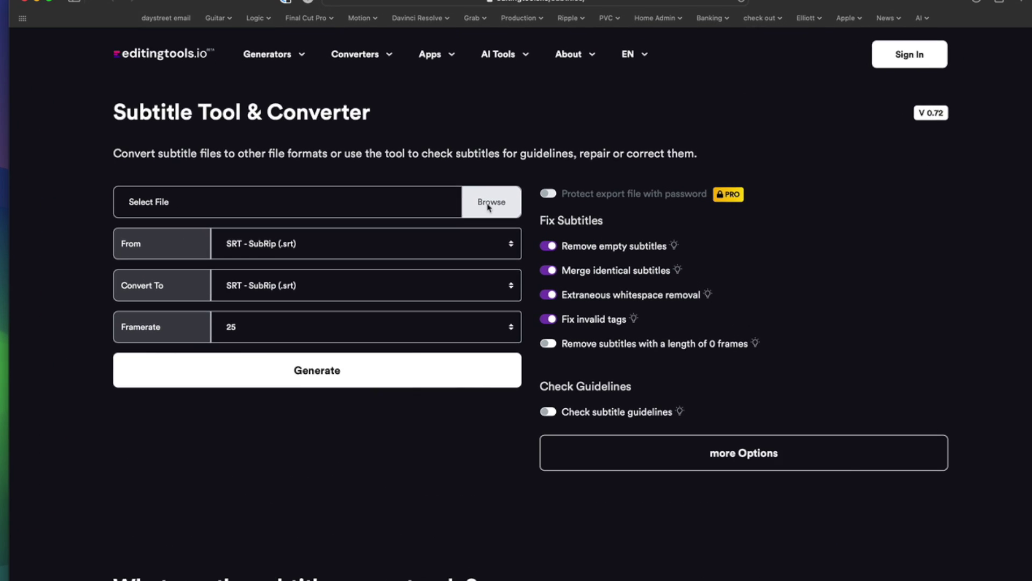
Upload Cutting Interviews_SRT_English.srt to the subtitle converter.
{"action": "left_click", "coordinate": [489, 207]}
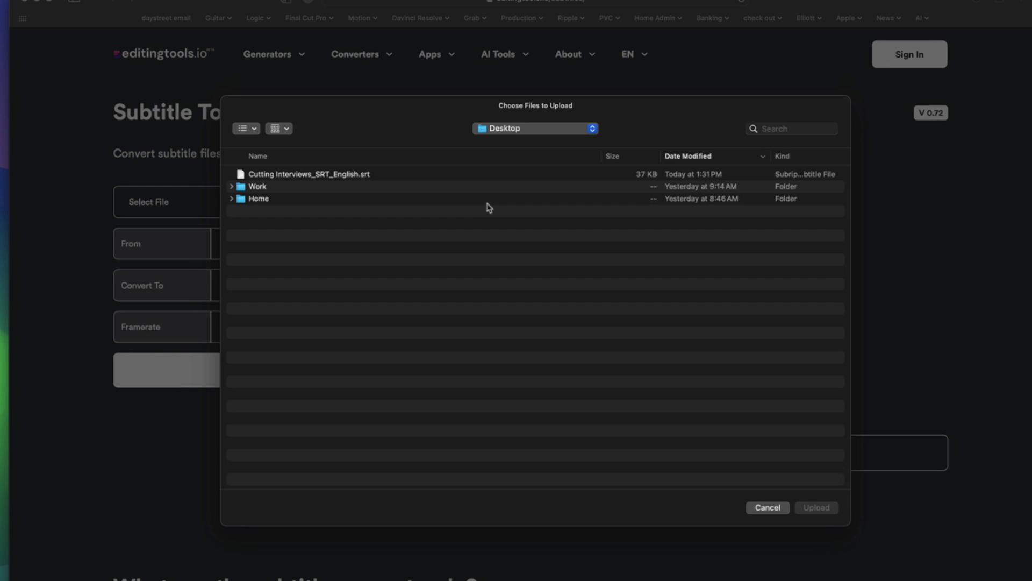
{"action": "left_click", "coordinate": [342, 176]}
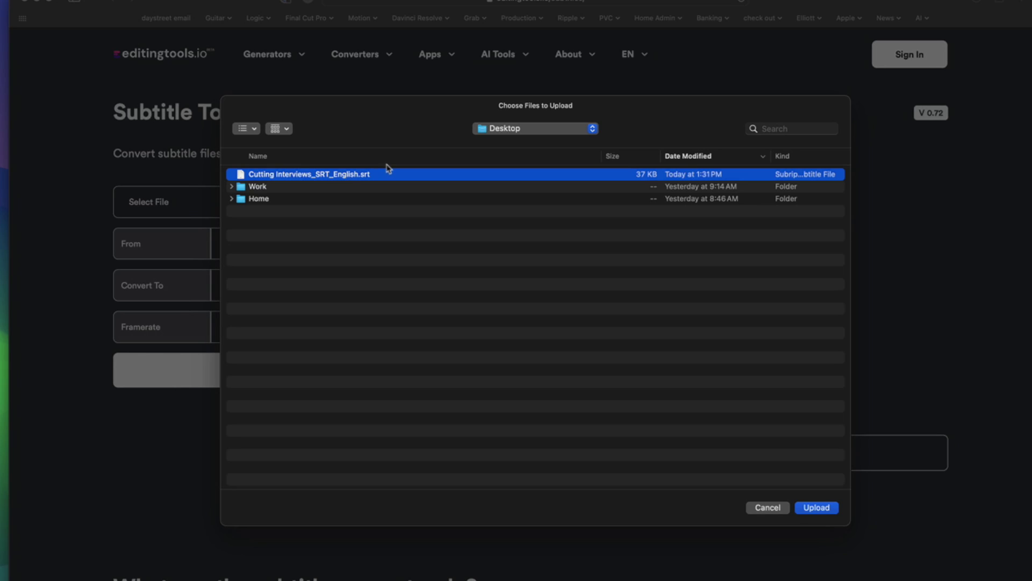
{"action": "left_click", "coordinate": [826, 508]}
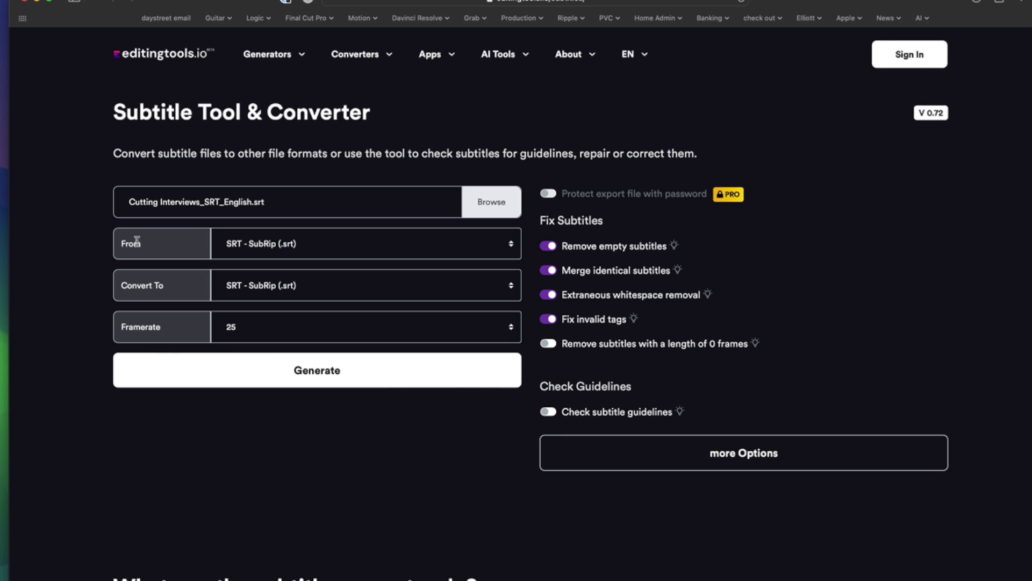
Keep SRT - SubRip (.srt) as the source format and browse the target formats.
{"action": "left_click", "coordinate": [509, 247]}
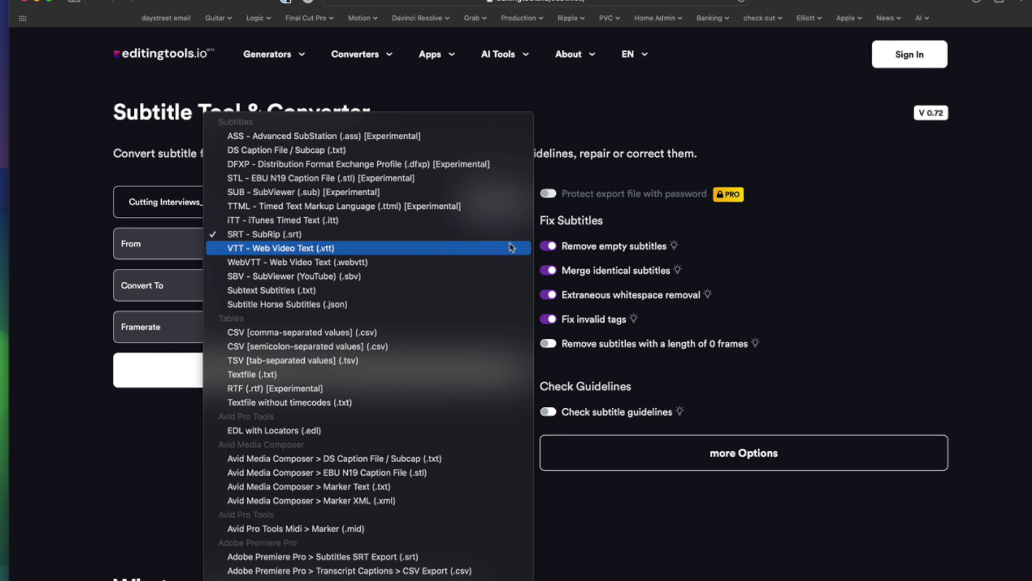
{"action": "left_click", "coordinate": [499, 234]}
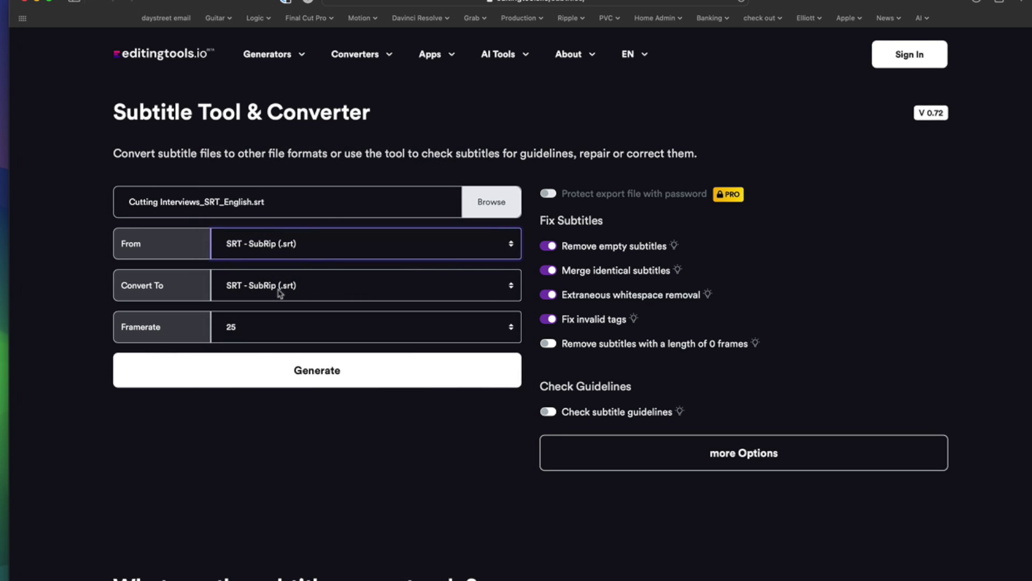
{"action": "left_click", "coordinate": [505, 285]}
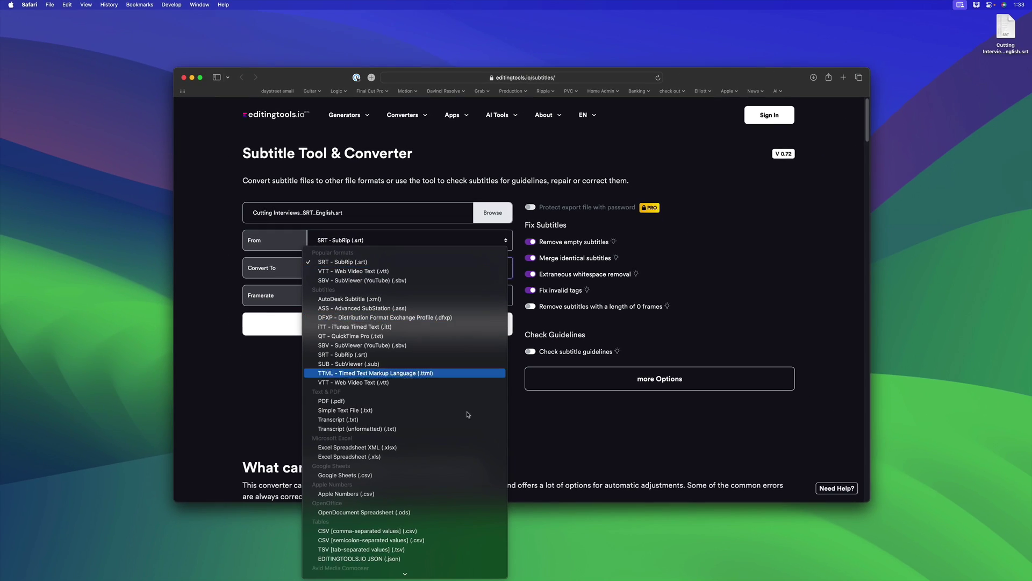
{"action": "scroll", "coordinate": [408, 538], "scroll_direction": "down", "scroll_amount": 5}
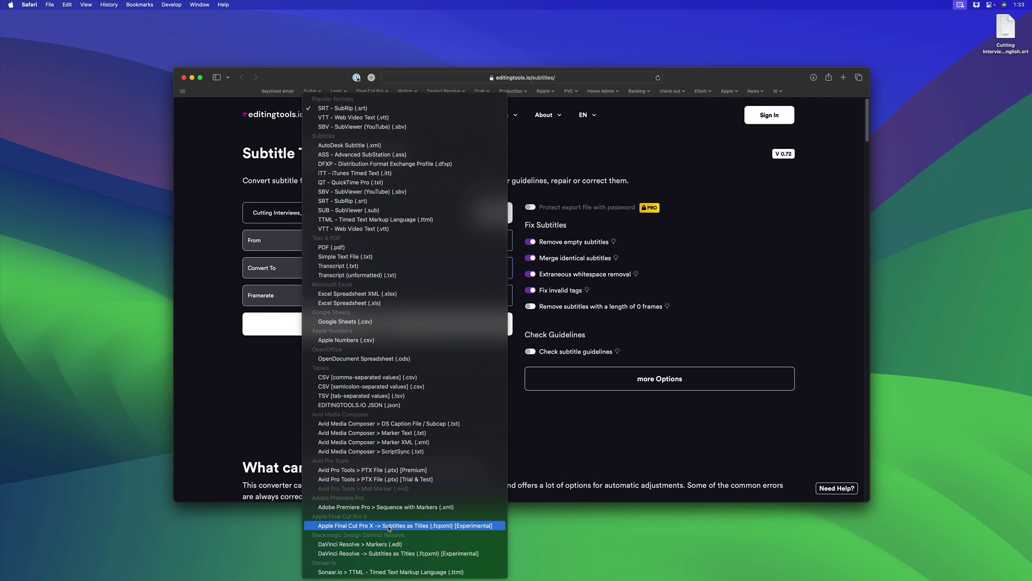
Target Final Cut Pro X Subtitles as Titles at 30 fps, removing zero-frame subtitles.
{"action": "left_click", "coordinate": [472, 526]}
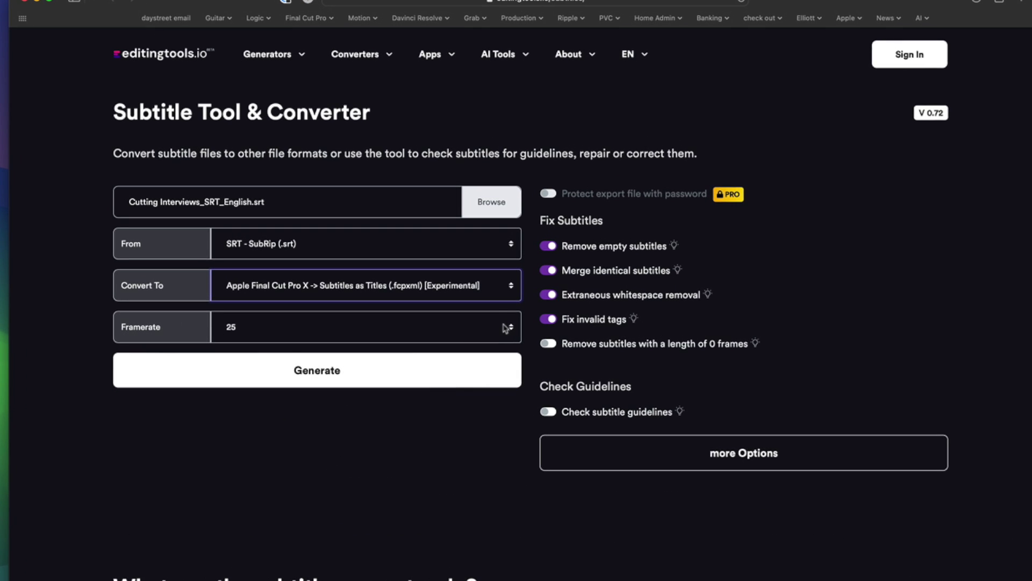
{"action": "left_click", "coordinate": [505, 327]}
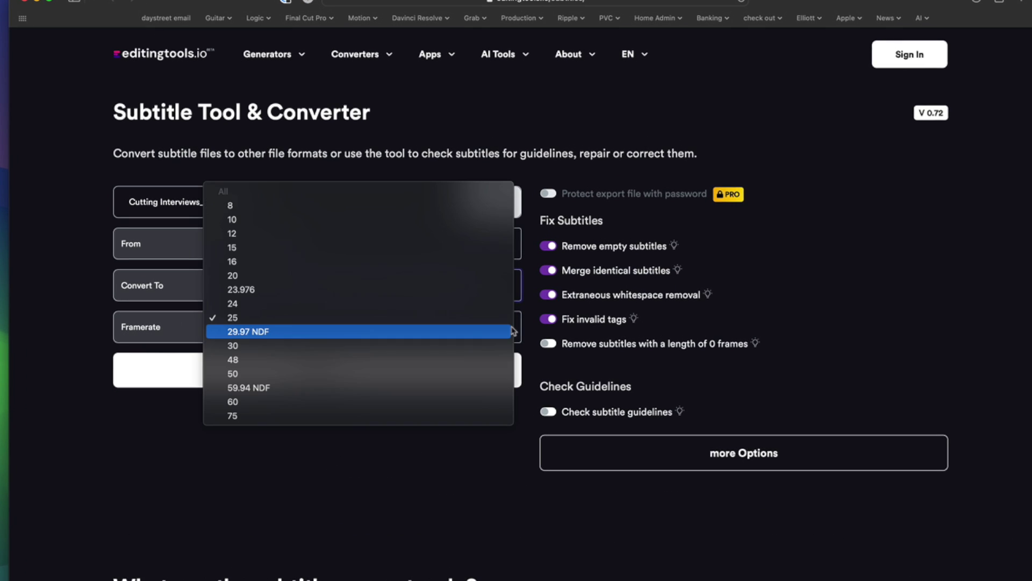
{"action": "left_click", "coordinate": [243, 346]}
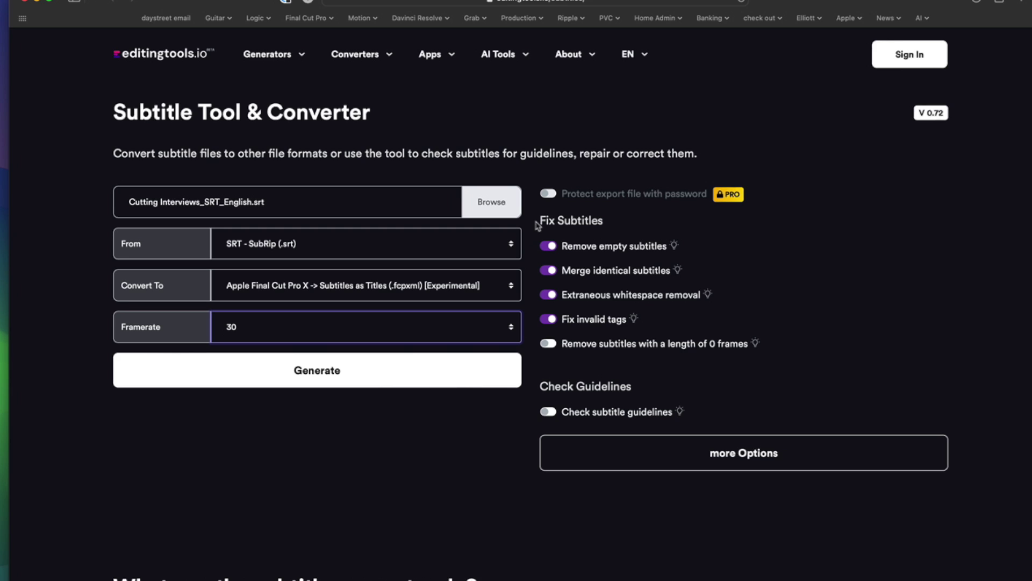
{"action": "left_click", "coordinate": [547, 344]}
{"action": "left_click", "coordinate": [769, 456]}
{"action": "scroll", "coordinate": [774, 457], "scroll_direction": "down", "scroll_amount": 6}
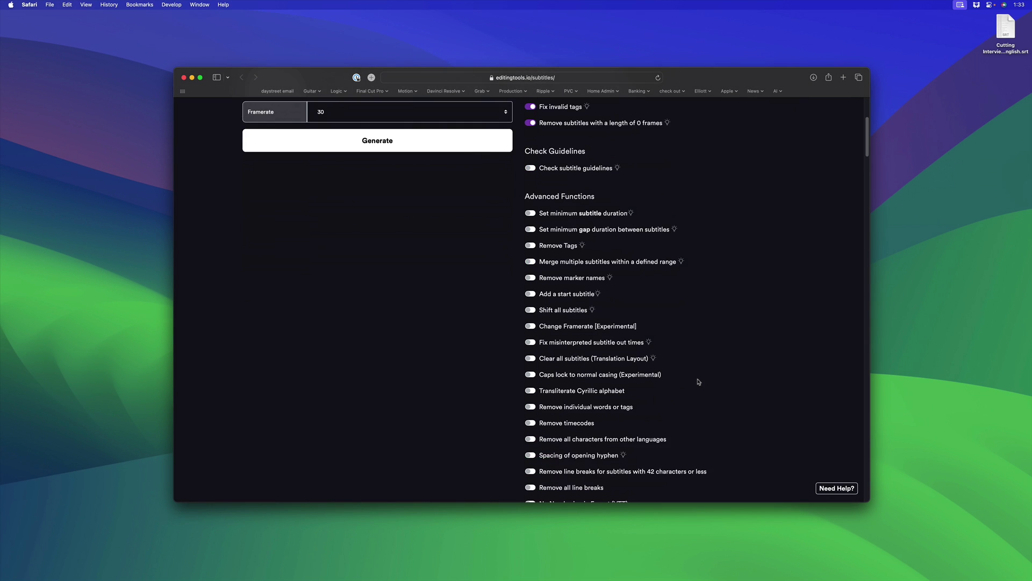
{"action": "scroll", "coordinate": [698, 381], "scroll_direction": "up", "scroll_amount": 5}
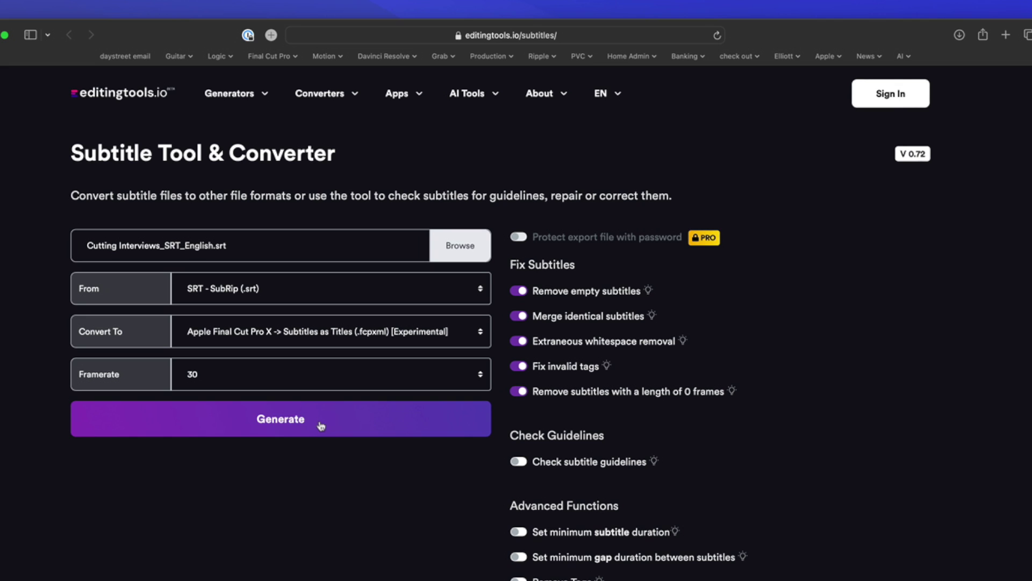
Generate and download Cutting Interviews_SRT_English_edited.fcpxml, then return to Final Cut Pro.
{"action": "left_click", "coordinate": [403, 329]}
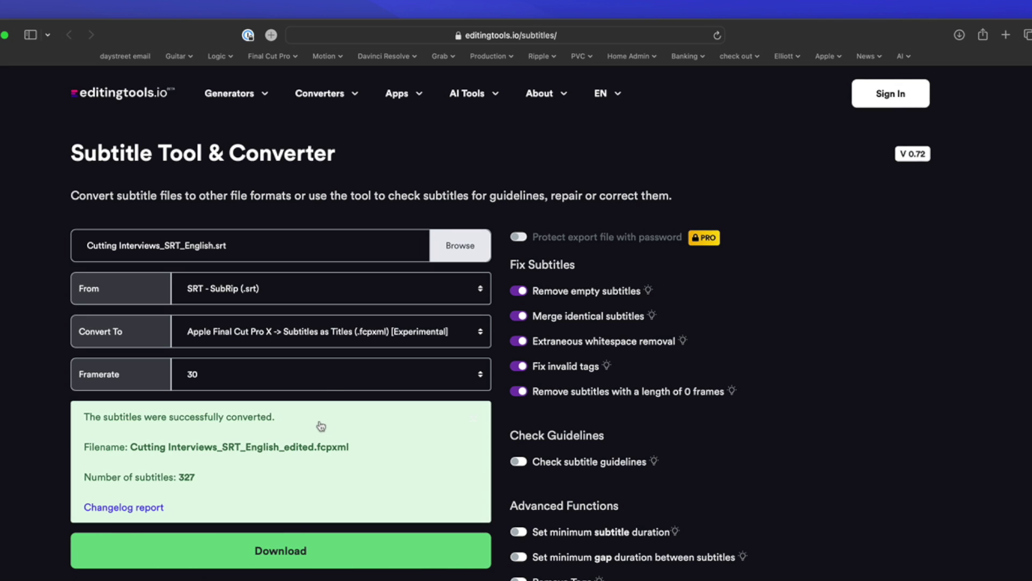
{"action": "left_click", "coordinate": [348, 556]}
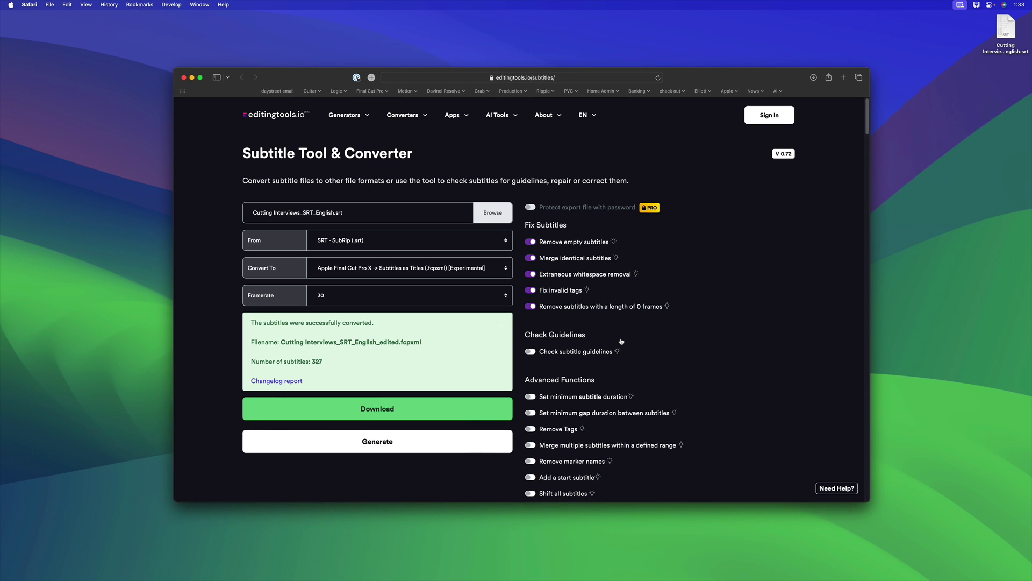
{"action": "key", "text": "super+Tab"}
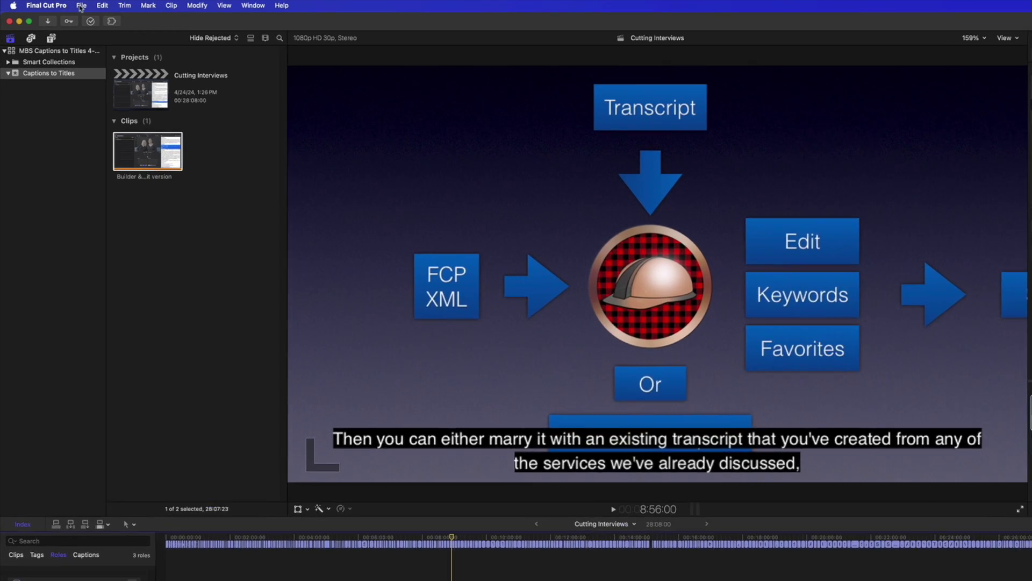
Import Cutting Interviews_SRT_English_edited.fcpxml as XML into the library.
{"action": "left_click", "coordinate": [67, 5]}
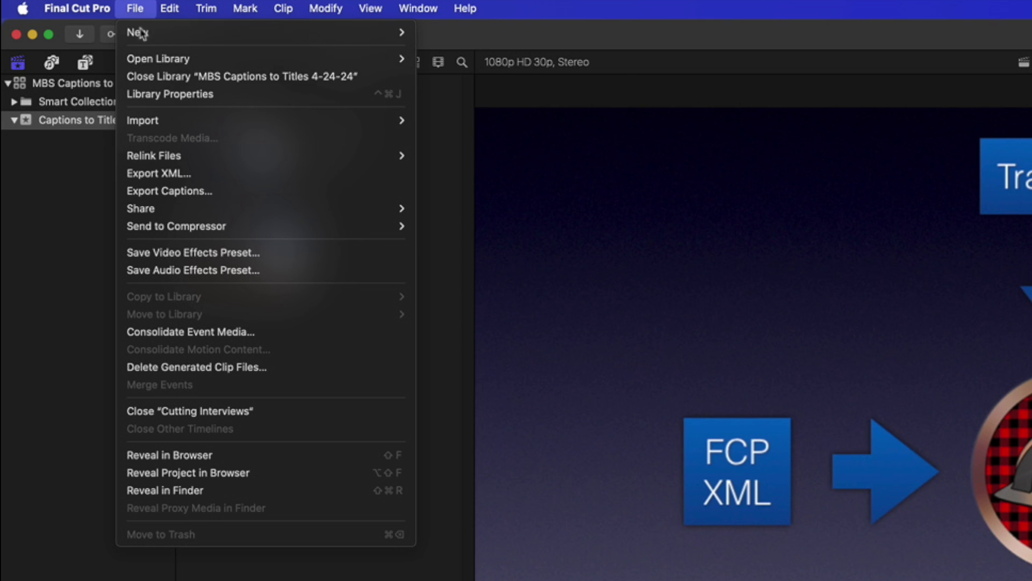
{"action": "mouse_move", "coordinate": [205, 127]}
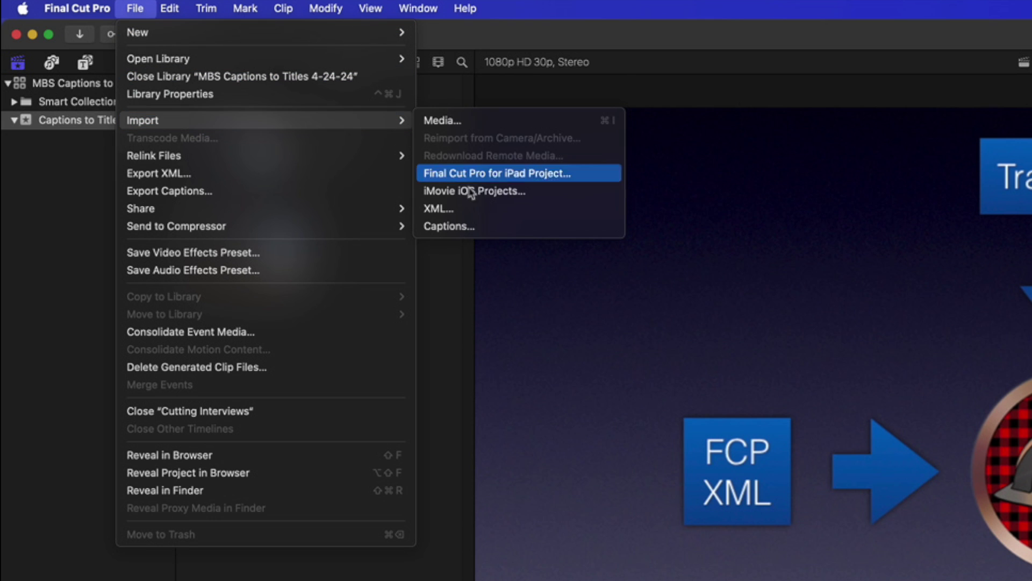
{"action": "left_click", "coordinate": [489, 212]}
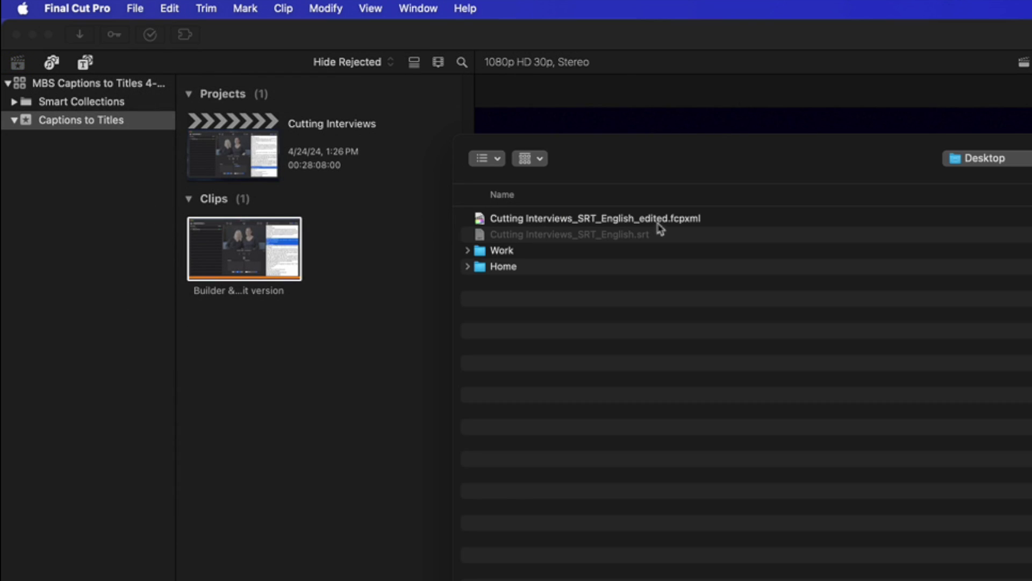
{"action": "double_click", "coordinate": [662, 223]}
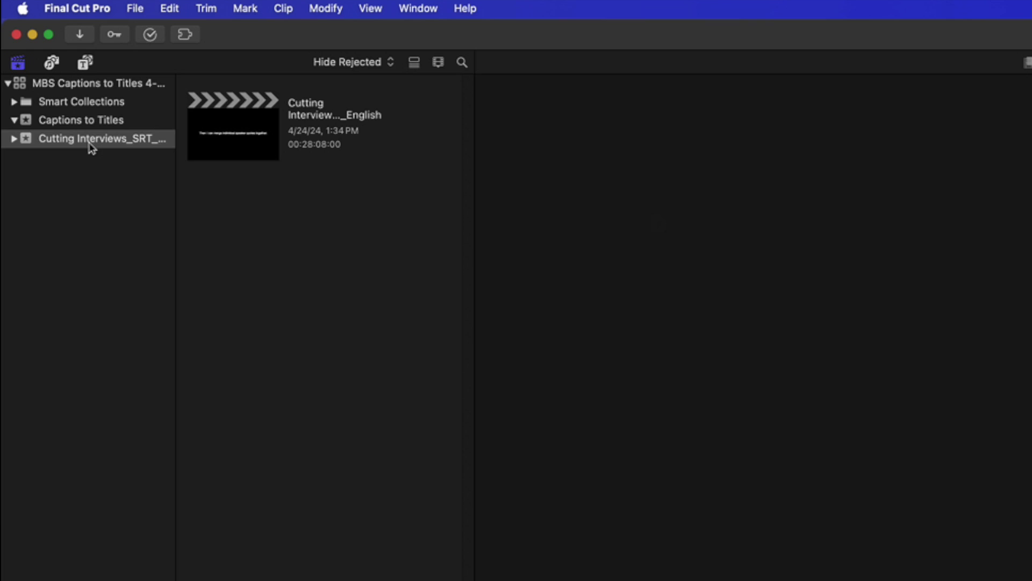
Copy all converted titles from the imported project and paste them at the start of Cutting Interviews.
{"action": "left_click", "coordinate": [246, 124]}
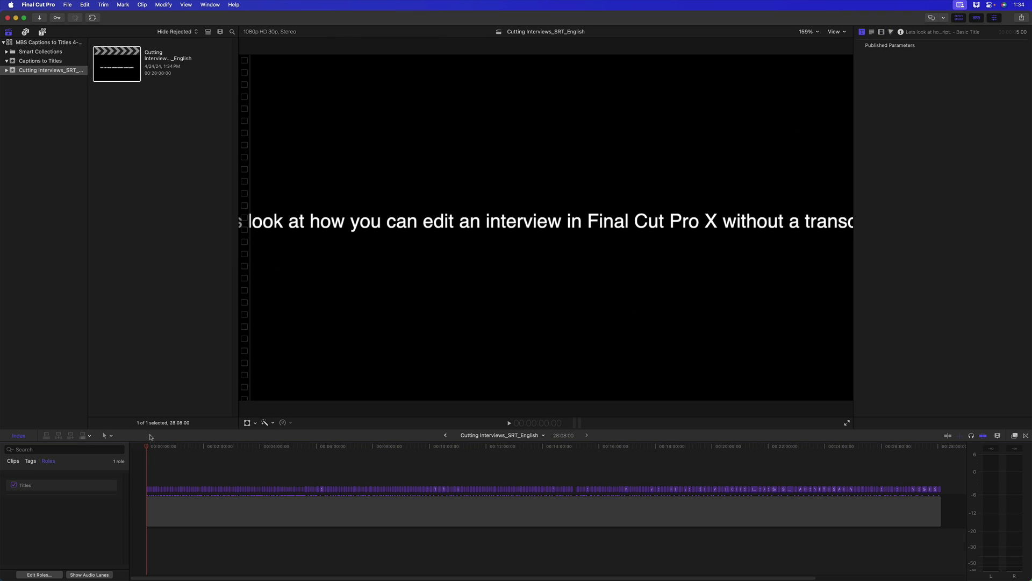
{"action": "left_click_drag", "start_coordinate": [155, 447], "coordinate": [490, 447]}
{"action": "key", "text": "Home"}
{"action": "left_click_drag", "start_coordinate": [945, 459], "coordinate": [139, 487]}
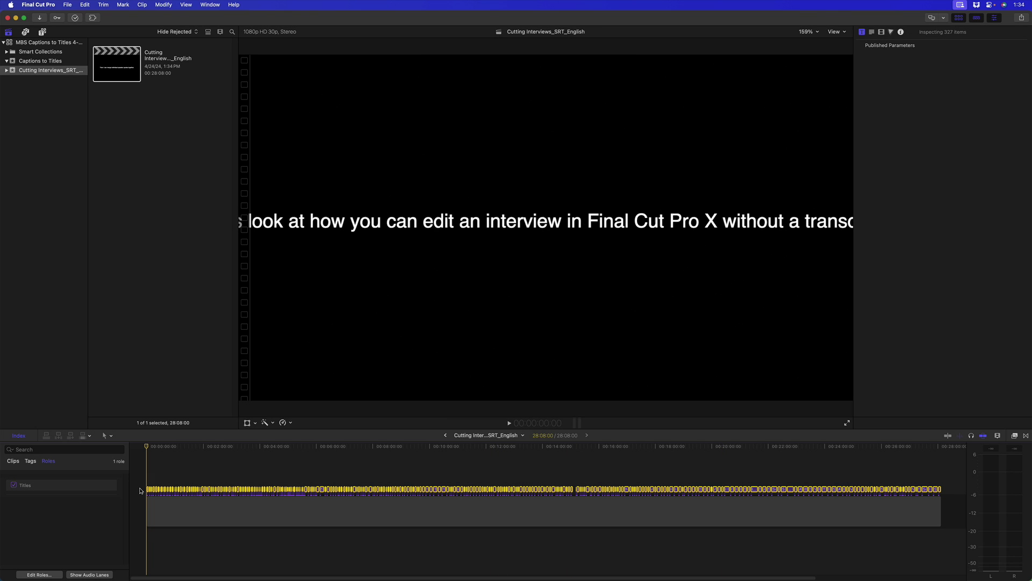
{"action": "left_click", "coordinate": [445, 435]}
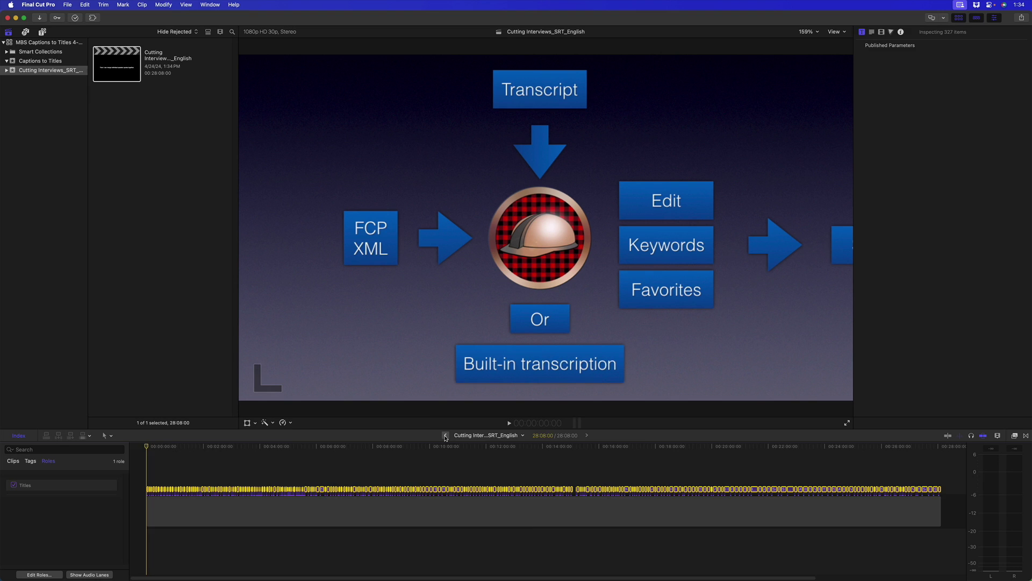
{"action": "key", "text": "Home"}
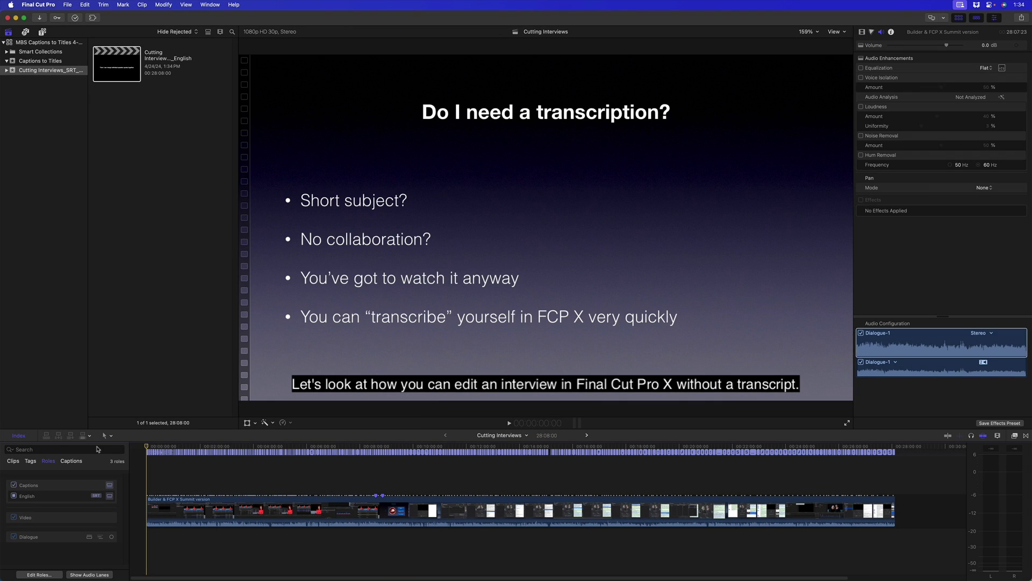
{"action": "key", "text": "super+v"}
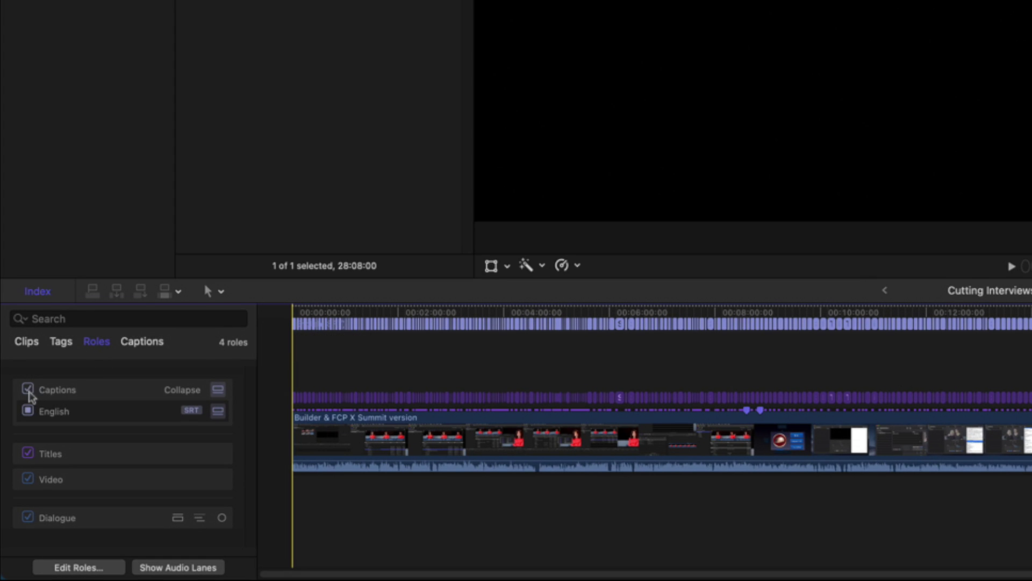
Hide the original Captions and English caption roles in the timeline.
{"action": "left_click", "coordinate": [30, 397]}
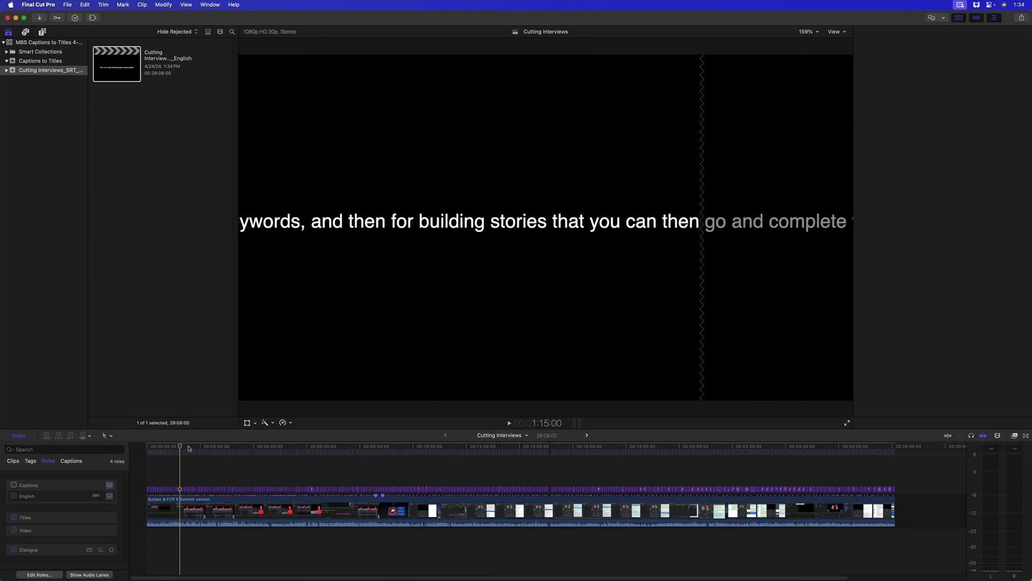
{"action": "left_click", "coordinate": [233, 448]}
{"action": "left_click_drag", "start_coordinate": [232, 448], "coordinate": [507, 447]}
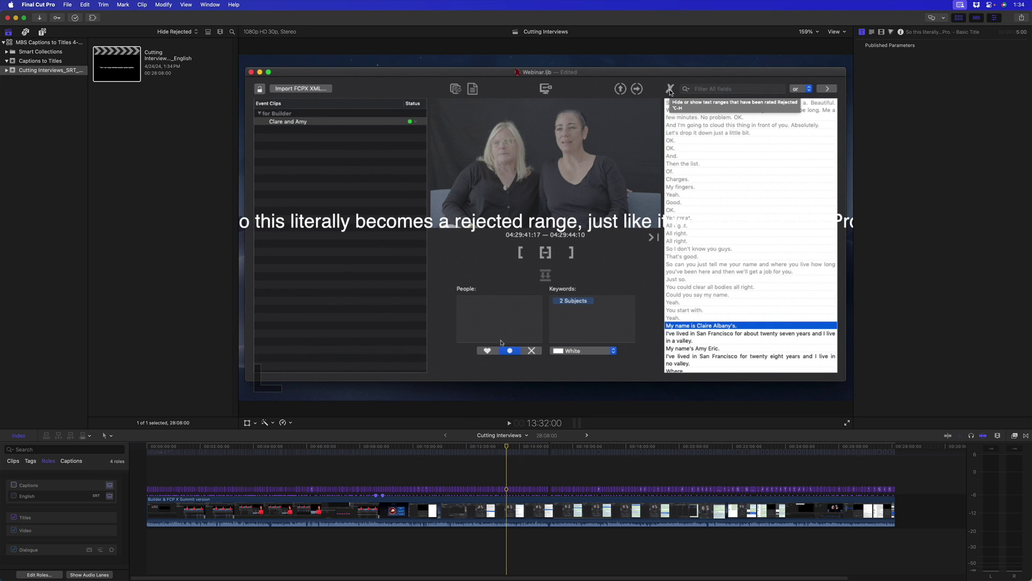
Lower all 327 pasted titles to a Y position of -356.7 px.
{"action": "left_click_drag", "start_coordinate": [916, 473], "coordinate": [142, 486]}
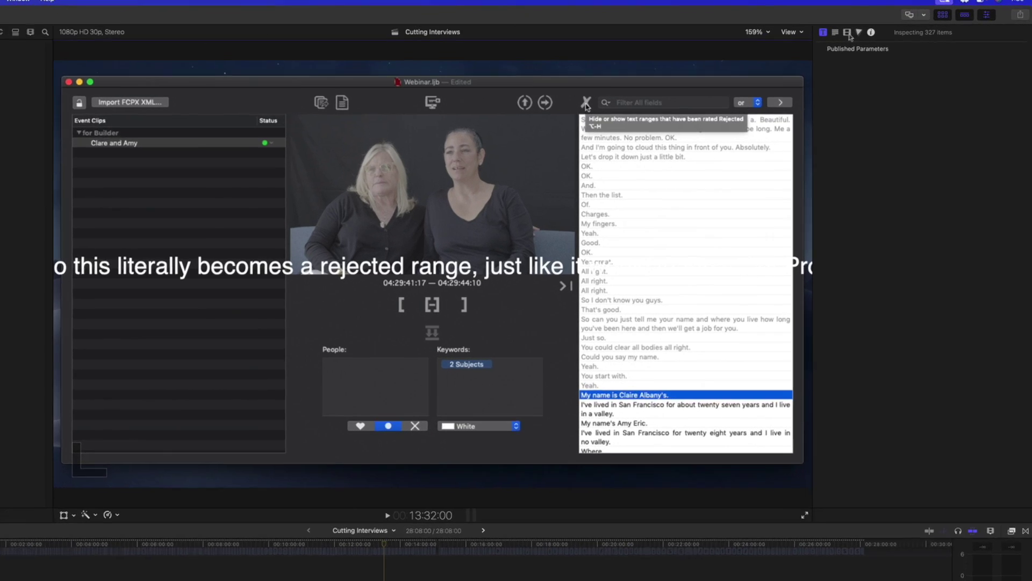
{"action": "left_click", "coordinate": [882, 33]}
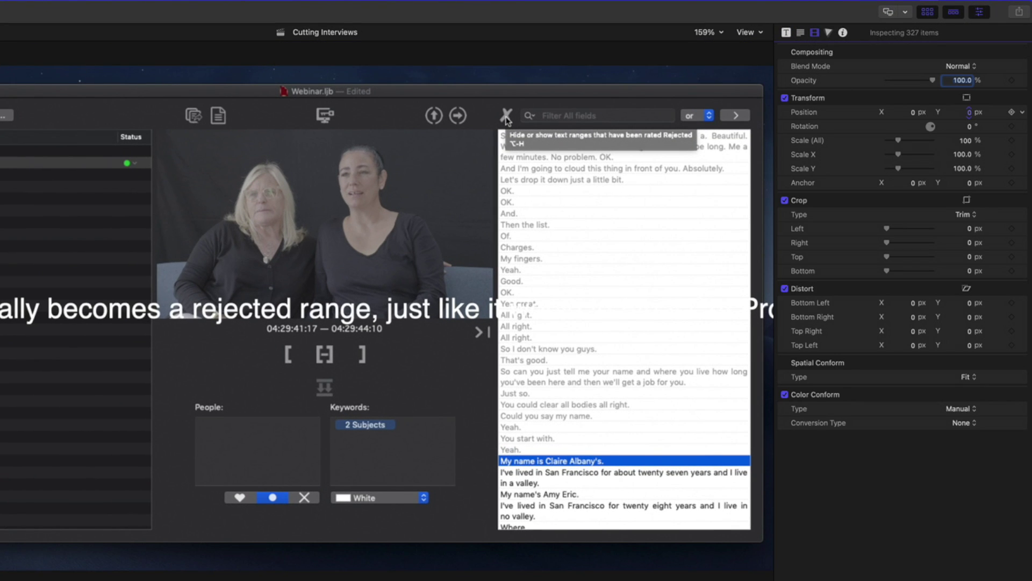
{"action": "left_click_drag", "start_coordinate": [970, 112], "coordinate": [936, 115]}
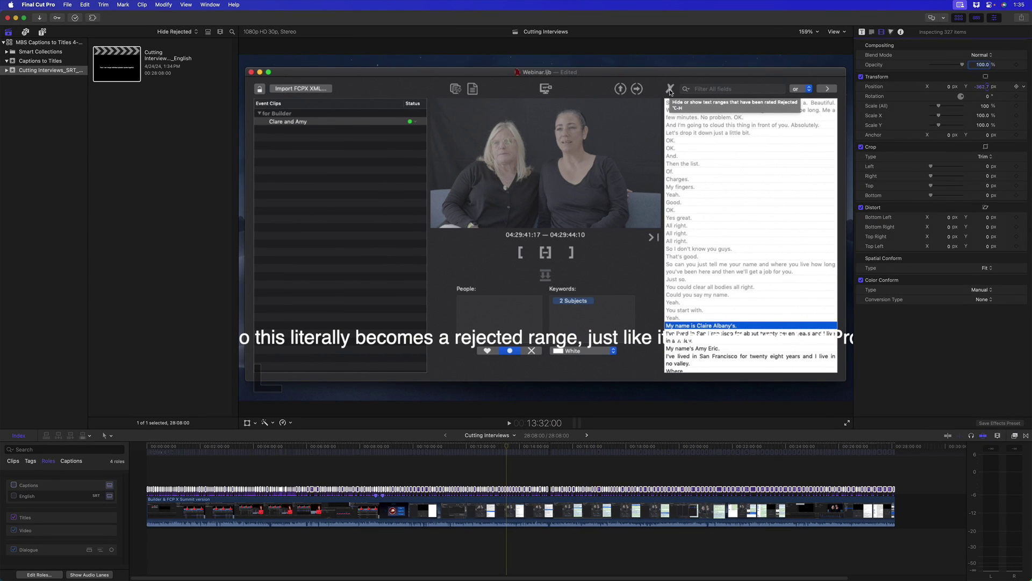
{"action": "left_click_drag", "start_coordinate": [981, 87], "coordinate": [983, 86]}
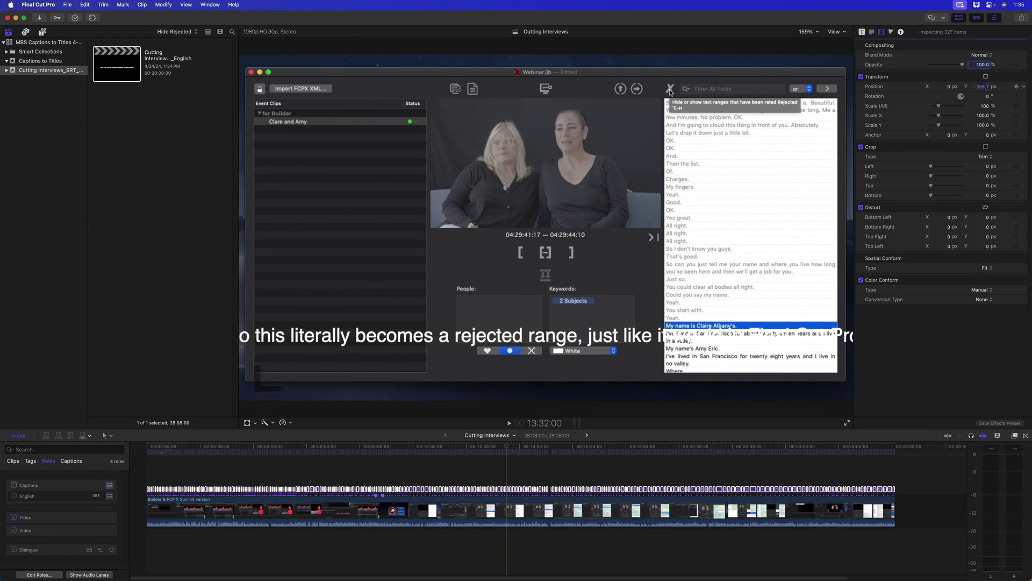
Set all titles to Highway Gothic at size 40, leaving the drop shadow off.
{"action": "left_click", "coordinate": [872, 34]}
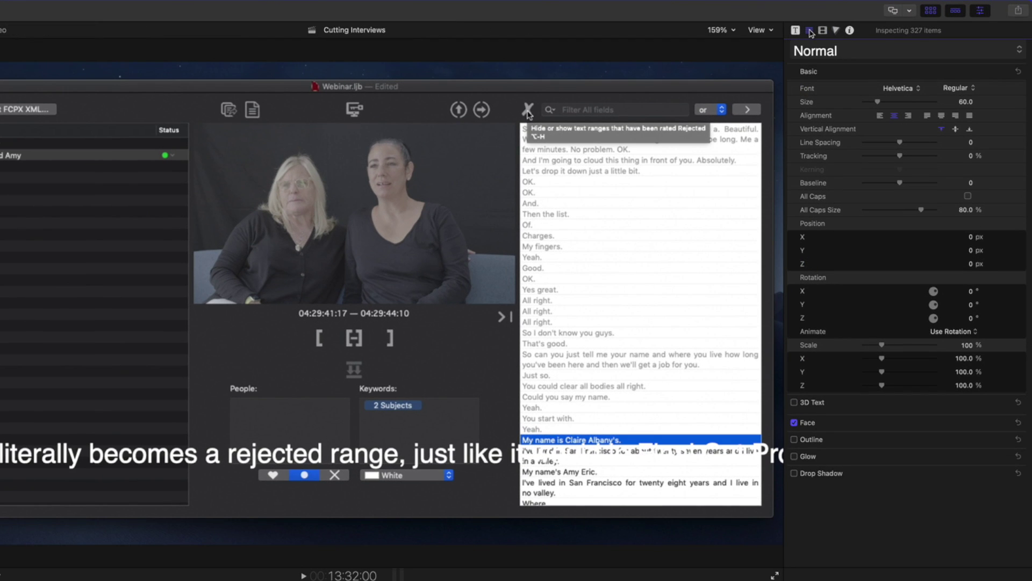
{"action": "left_click", "coordinate": [900, 88]}
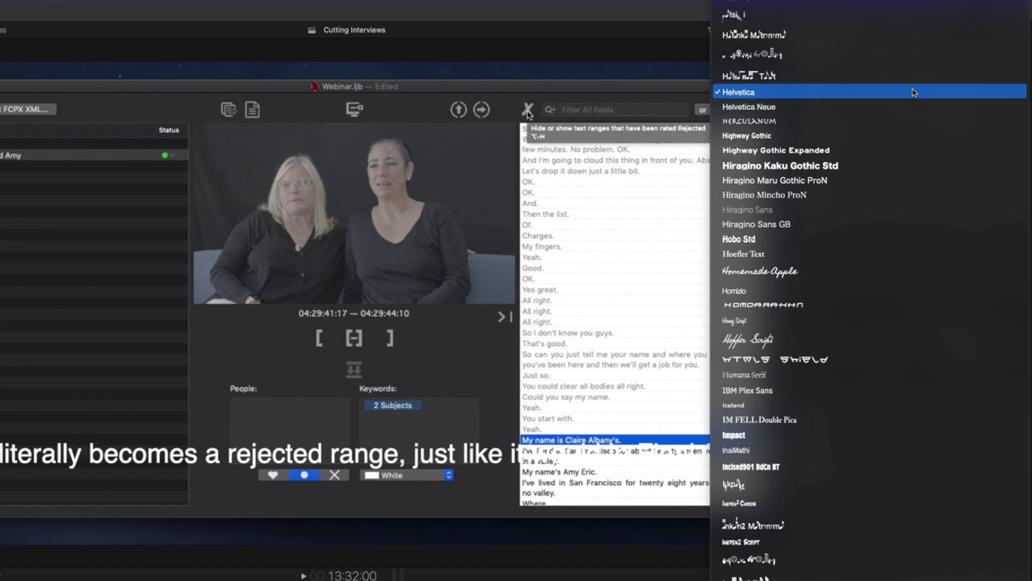
{"action": "left_click", "coordinate": [770, 136]}
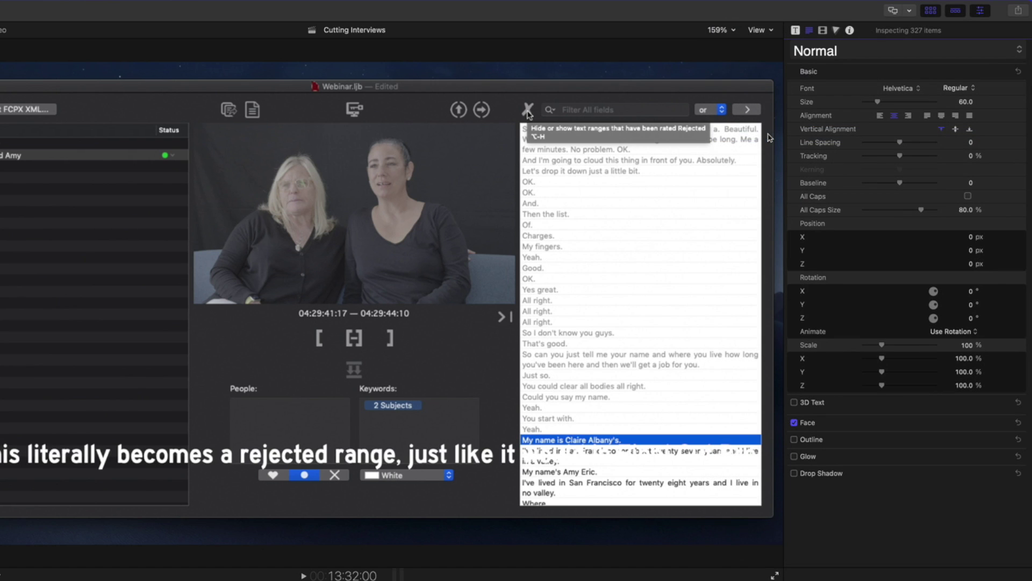
{"action": "left_click", "coordinate": [963, 102]}
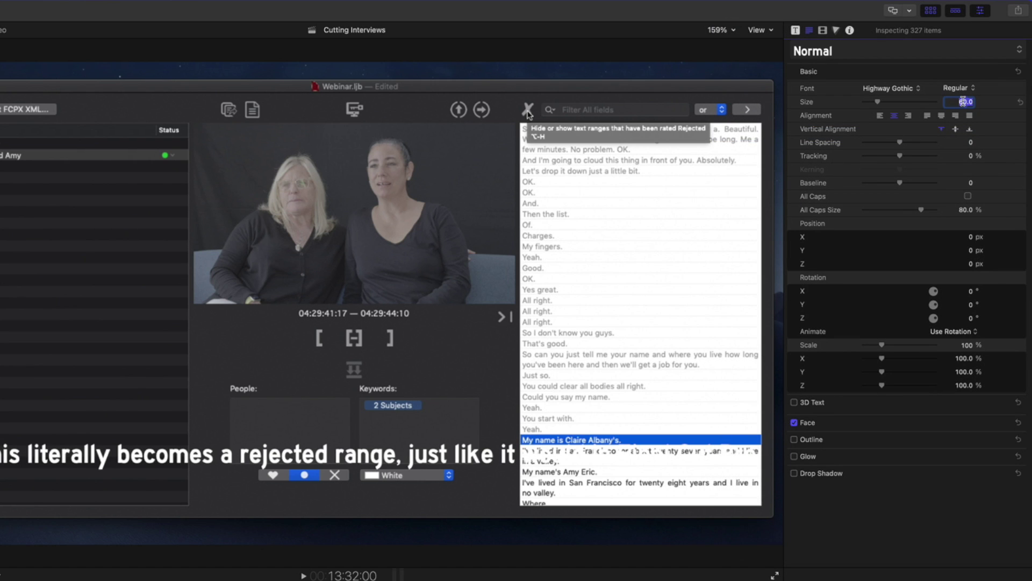
{"action": "type", "text": "40"}
{"action": "key", "text": "Return"}
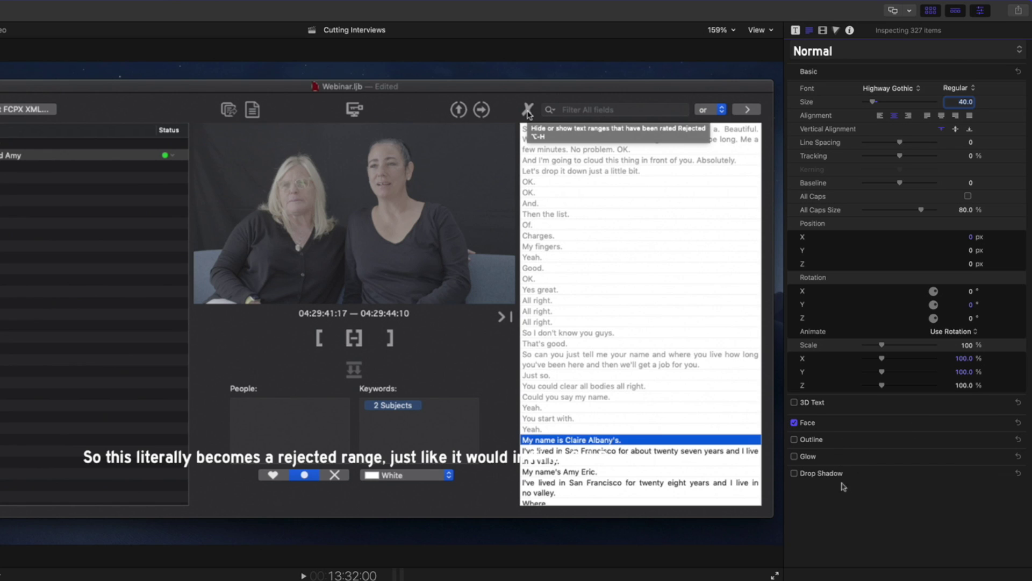
{"action": "left_click", "coordinate": [794, 474]}
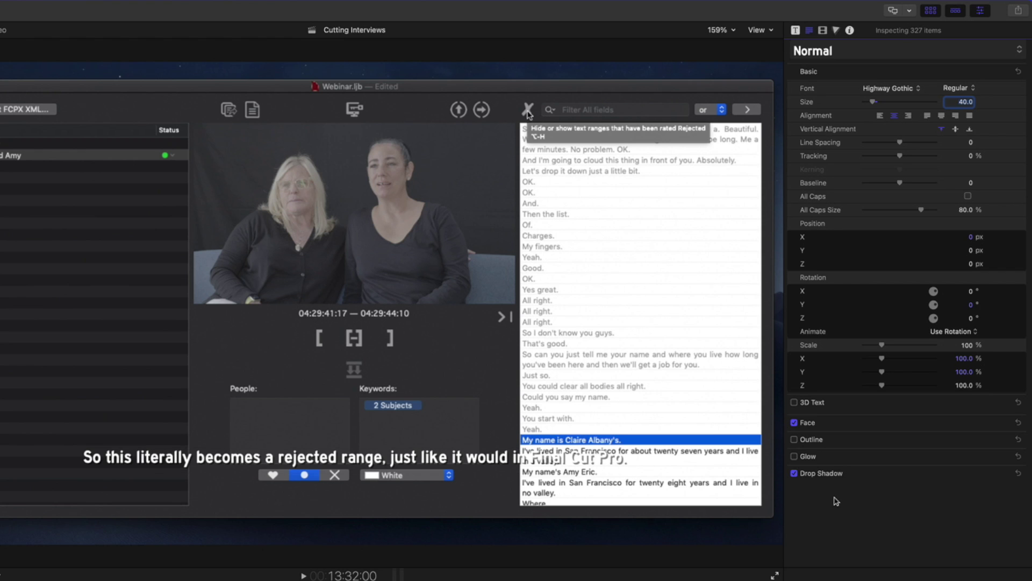
{"action": "left_click", "coordinate": [796, 475]}
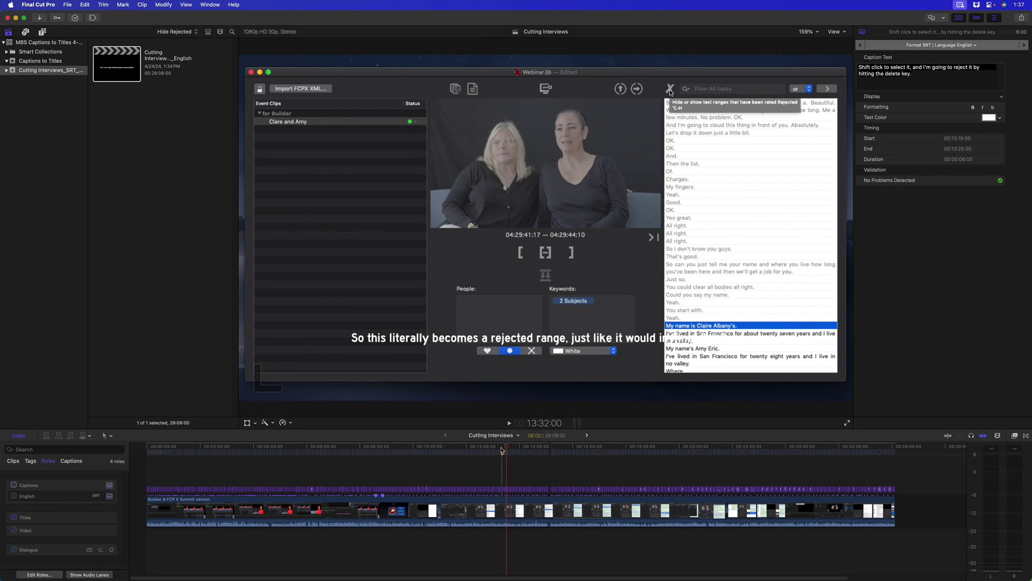
Select the interview clip and set an in point at the timeline start.
{"action": "key", "text": "End"}
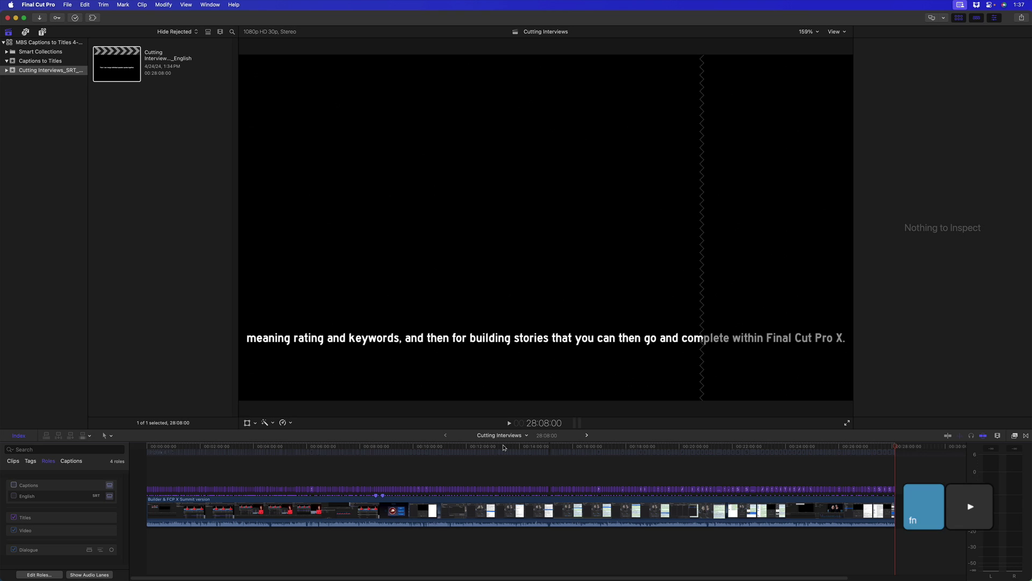
{"action": "key", "text": "c"}
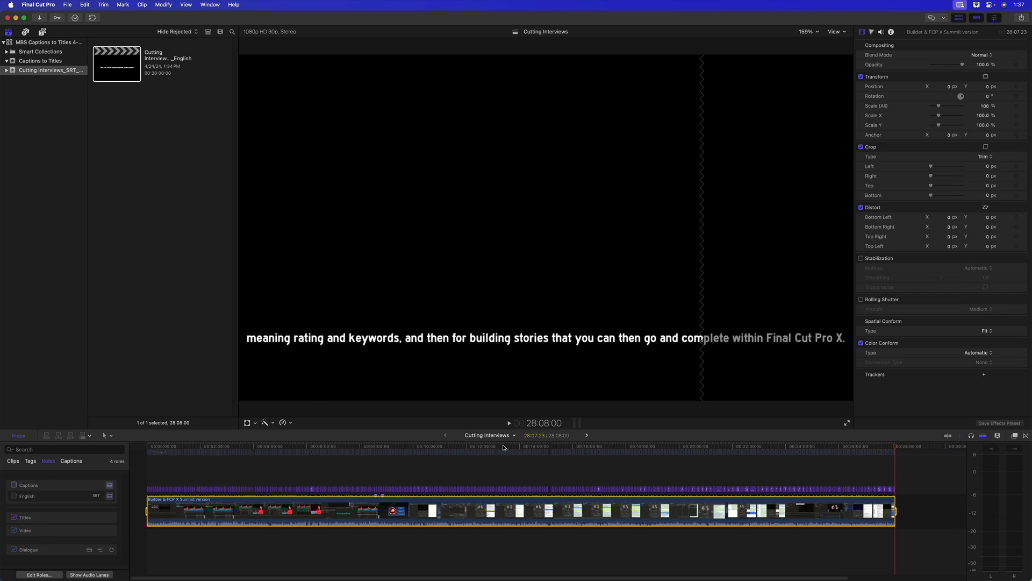
{"action": "key", "text": "Home"}
{"action": "key", "text": "i"}
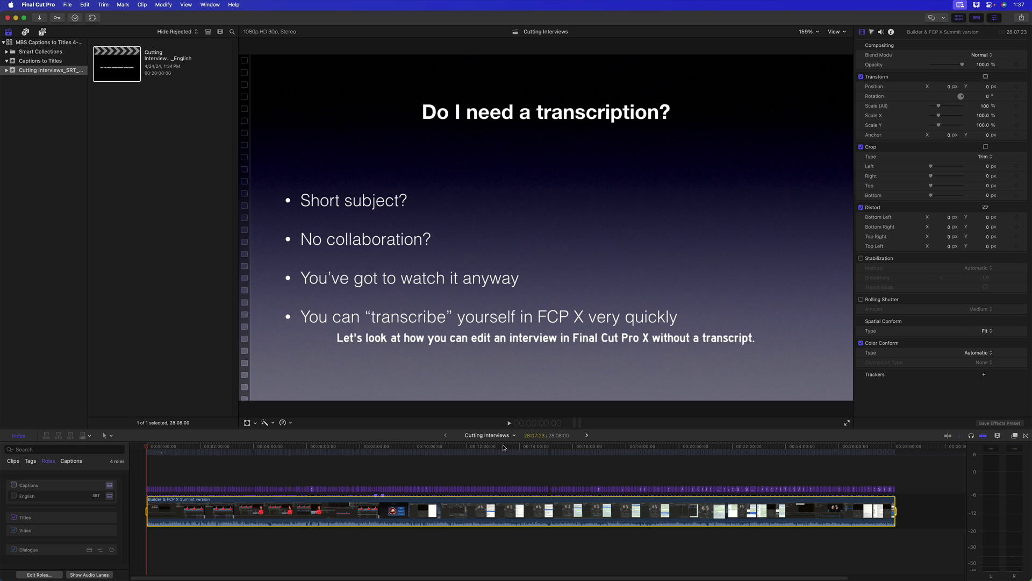
Connect a black Custom solid across the project, placed beneath the caption titles.
{"action": "left_click", "coordinate": [43, 33]}
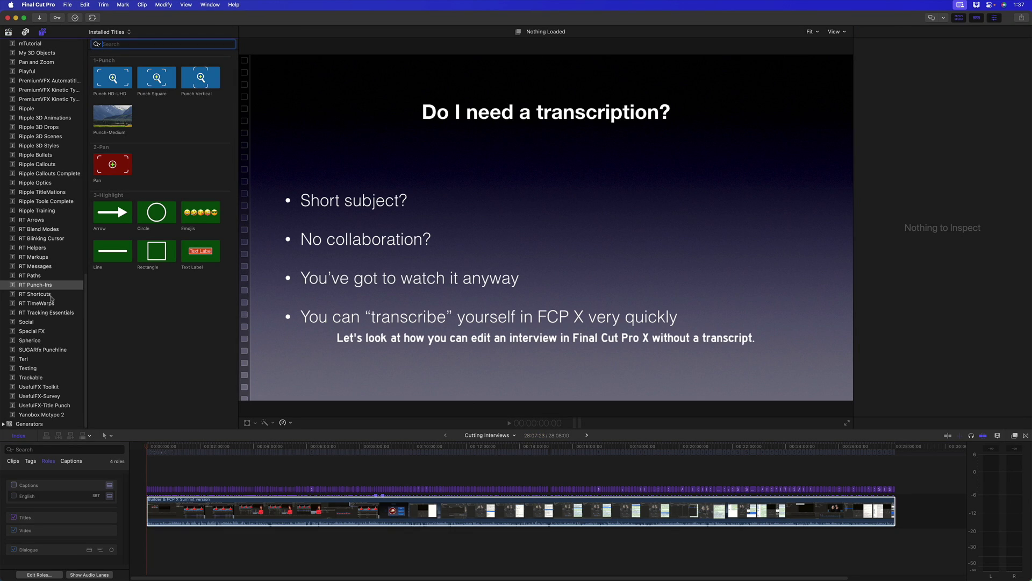
{"action": "left_click", "coordinate": [3, 424]}
{"action": "left_click", "coordinate": [37, 341]}
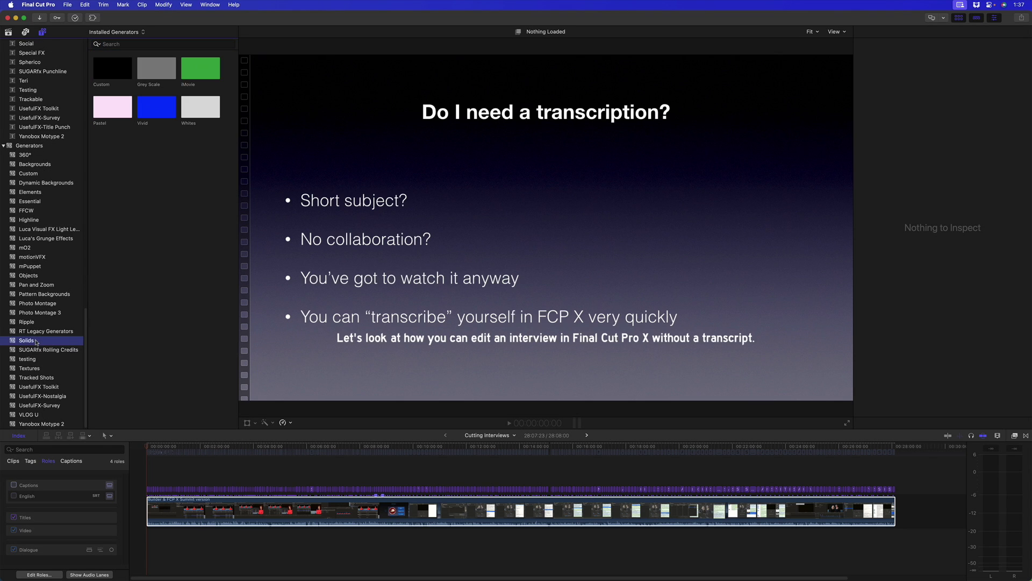
{"action": "left_click", "coordinate": [108, 73]}
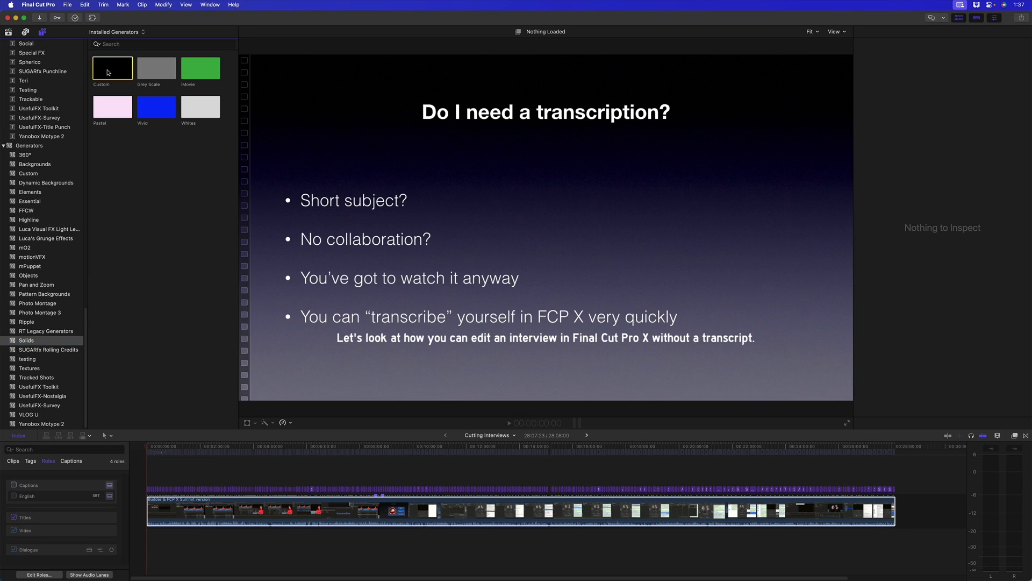
{"action": "key", "text": "q"}
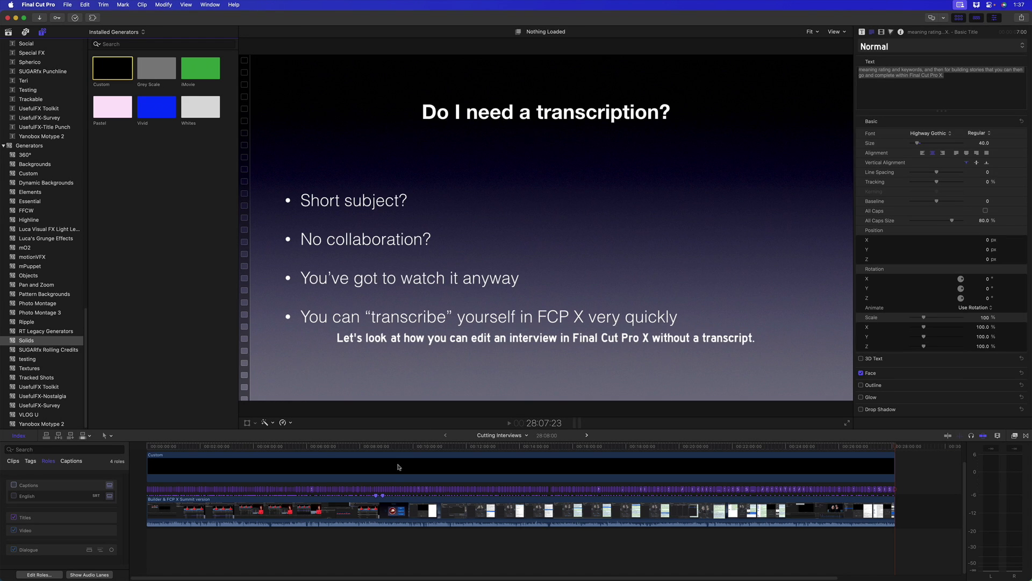
{"action": "left_click_drag", "start_coordinate": [398, 467], "coordinate": [399, 485]}
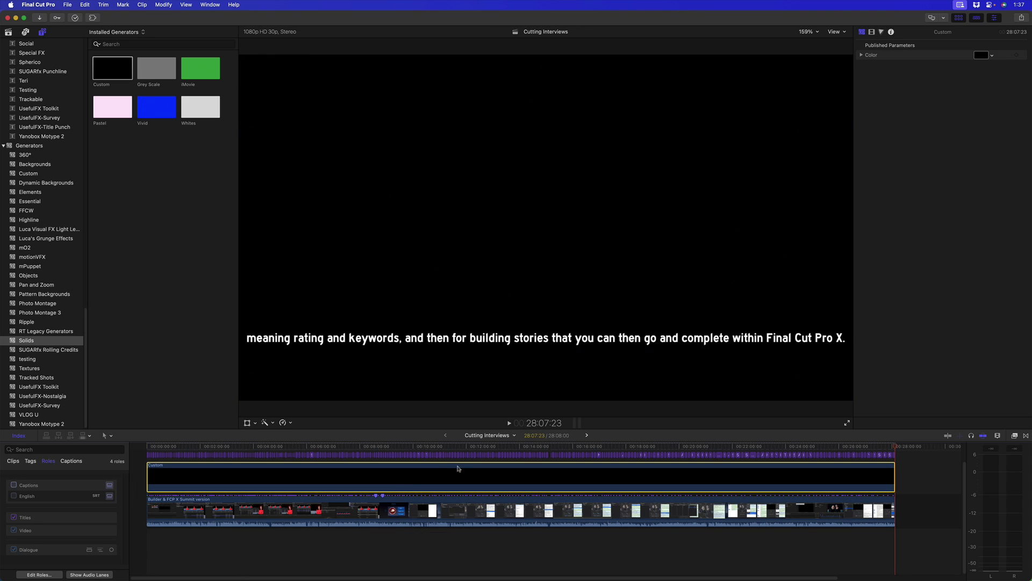
Apply a Shape Mask effect to the black solid at a moment showing a caption.
{"action": "left_click", "coordinate": [382, 446]}
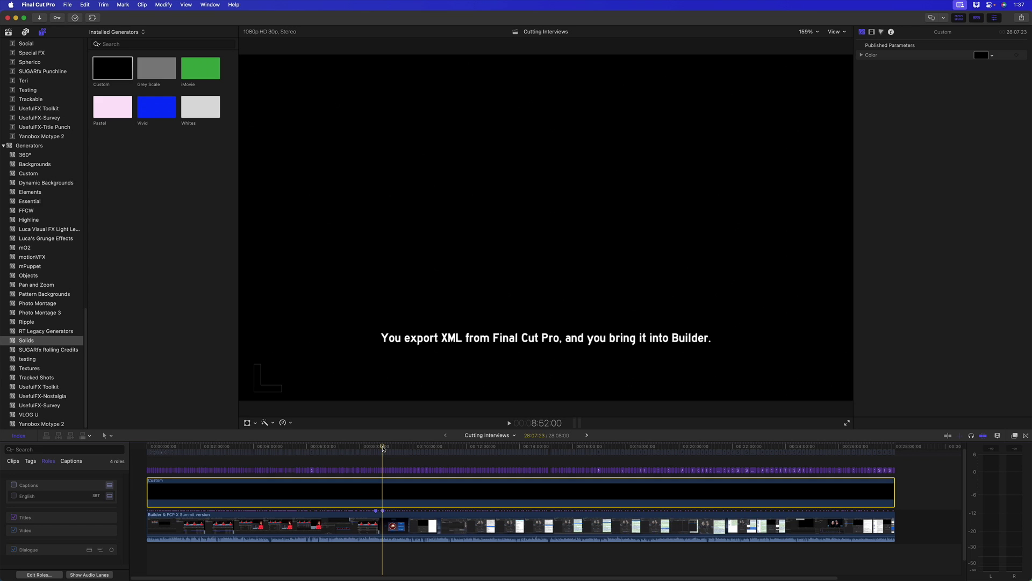
{"action": "left_click", "coordinate": [1013, 436]}
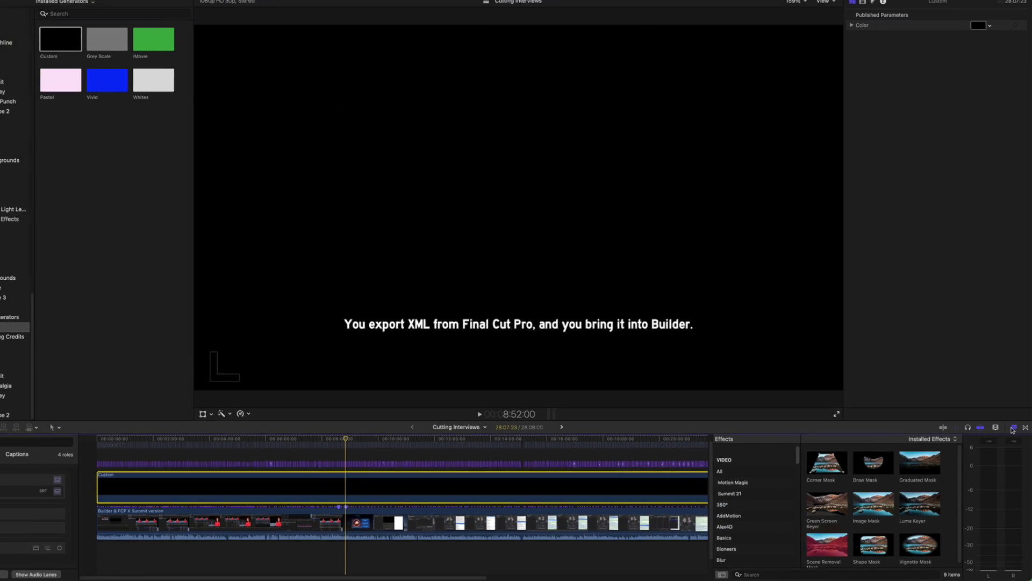
{"action": "scroll", "coordinate": [557, 460], "scroll_direction": "down", "scroll_amount": 15}
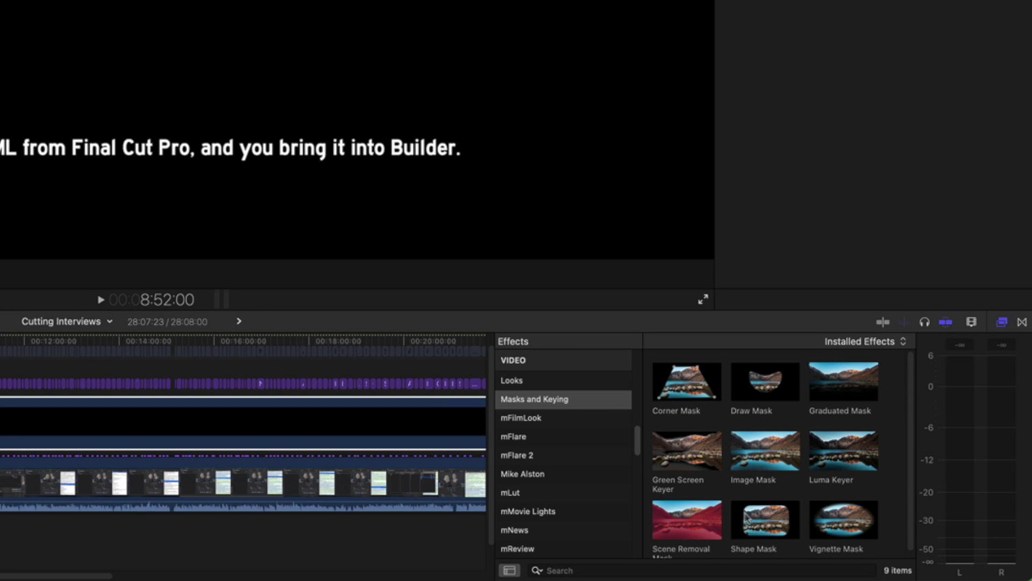
{"action": "left_click_drag", "start_coordinate": [780, 532], "coordinate": [137, 428]}
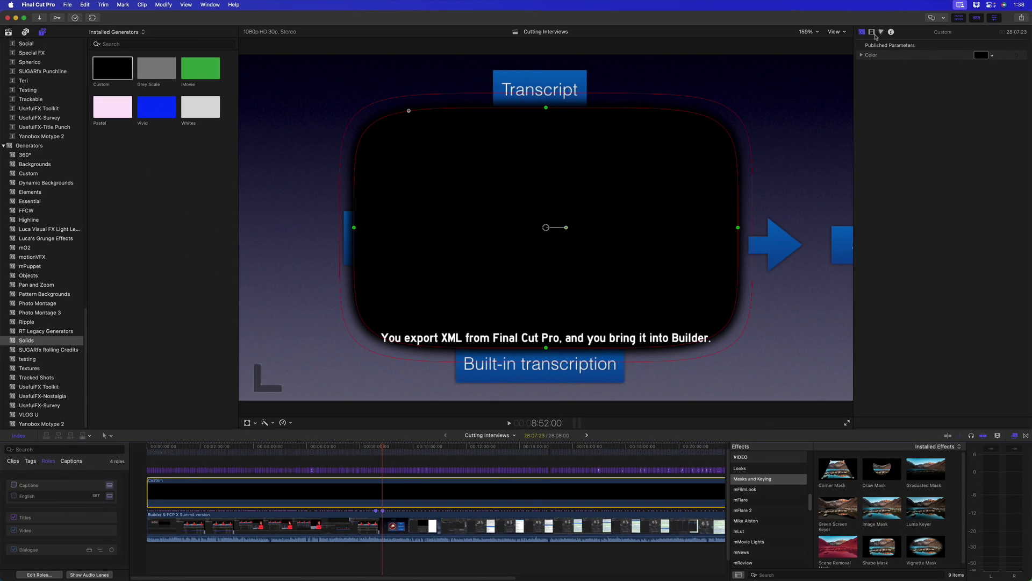
Give the mask 0 feather, flatten it into a slightly rounded bar, and lower it behind the subtitle.
{"action": "left_click", "coordinate": [872, 33]}
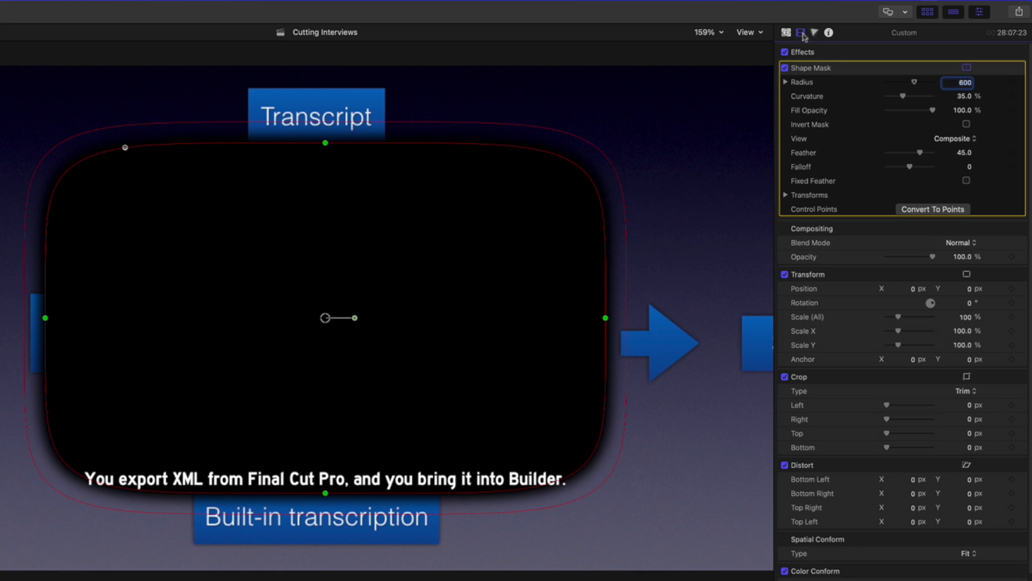
{"action": "left_click", "coordinate": [965, 153]}
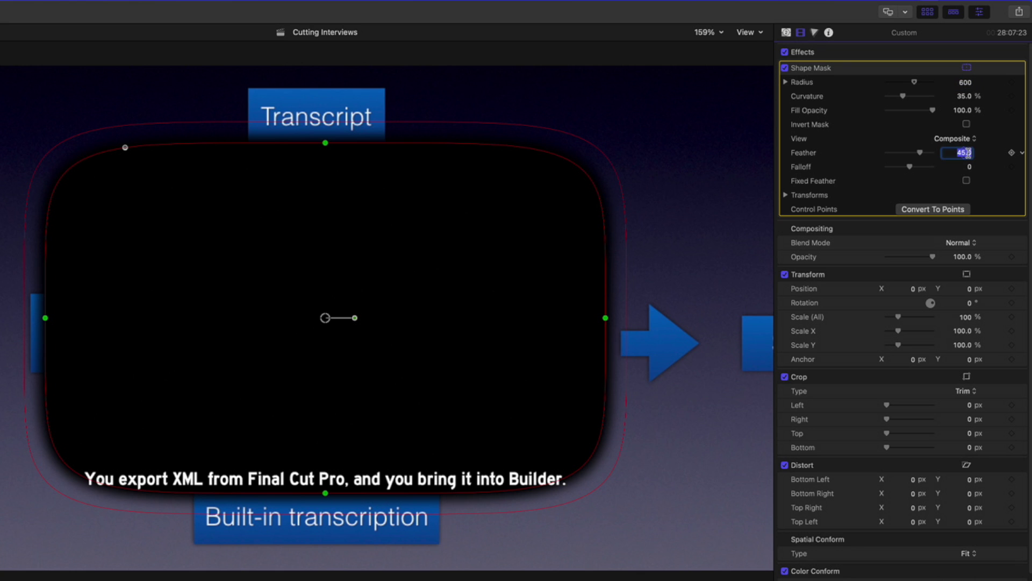
{"action": "type", "text": "0"}
{"action": "left_click_drag", "start_coordinate": [325, 143], "coordinate": [331, 276]}
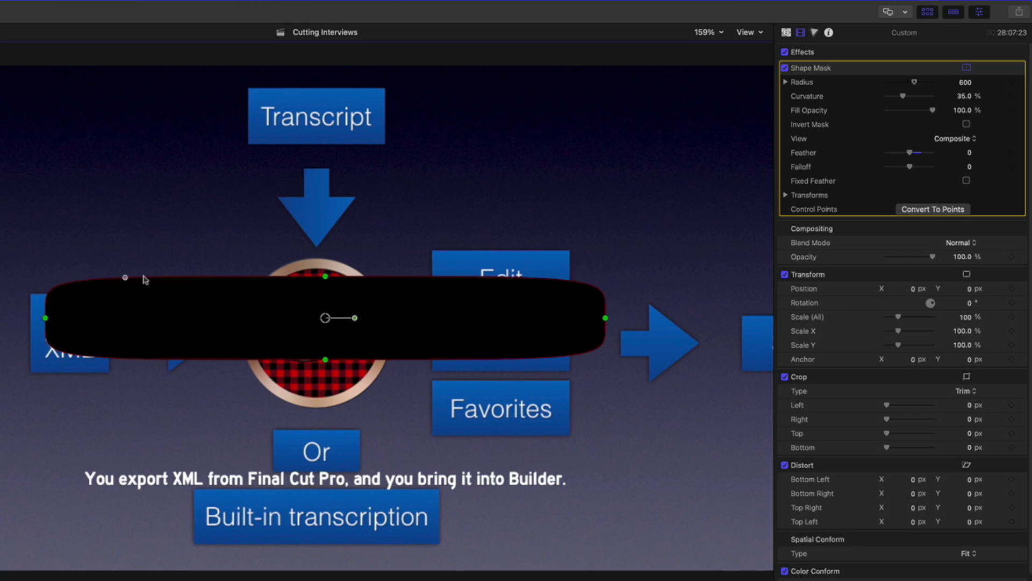
{"action": "left_click_drag", "start_coordinate": [125, 277], "coordinate": [58, 276]}
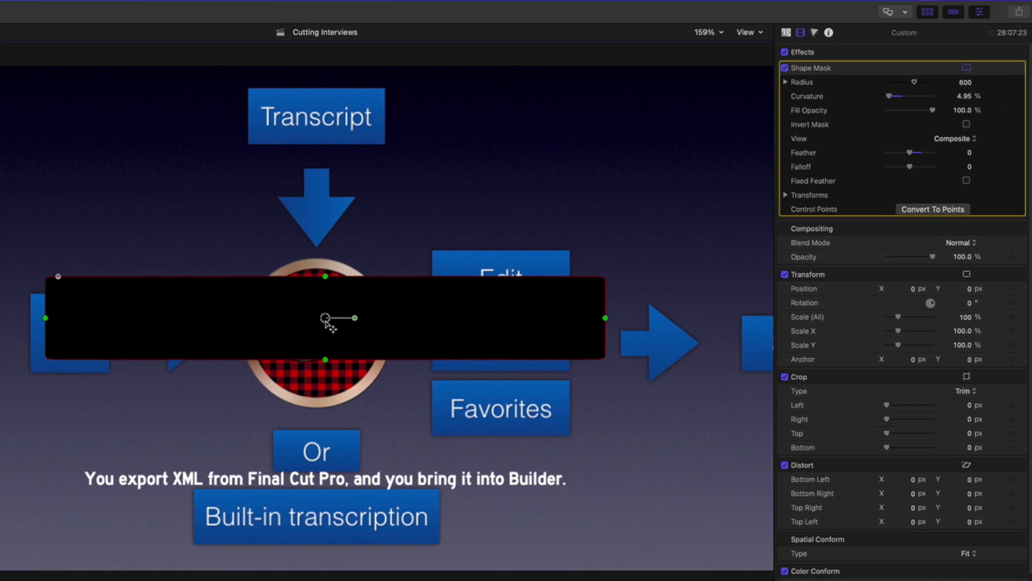
{"action": "left_click_drag", "start_coordinate": [968, 289], "coordinate": [969, 287]}
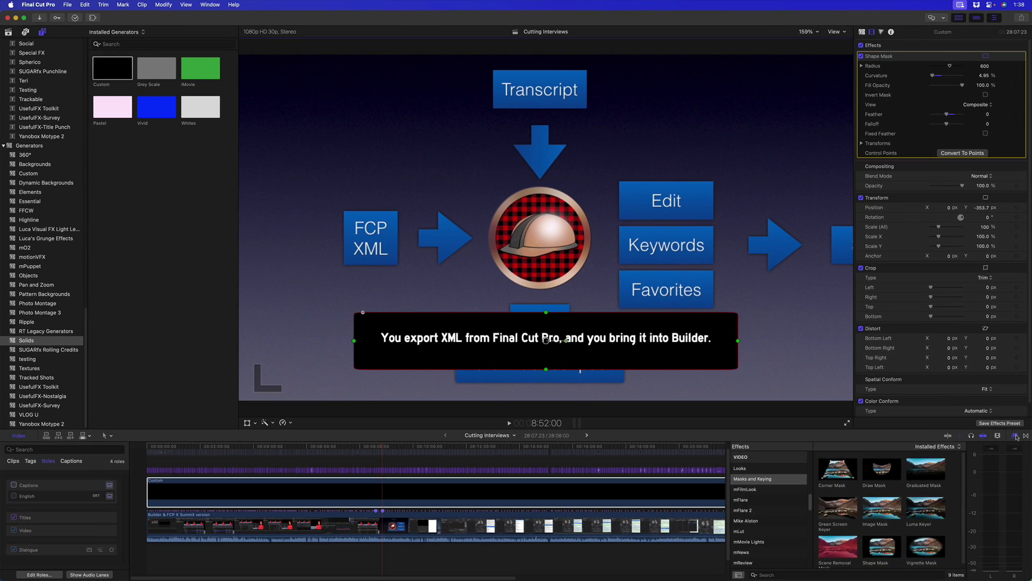
Widen the Shape Mask on the black bar so long captions fit, checking it against several captions.
{"action": "left_click_drag", "start_coordinate": [199, 452], "coordinate": [311, 459]}
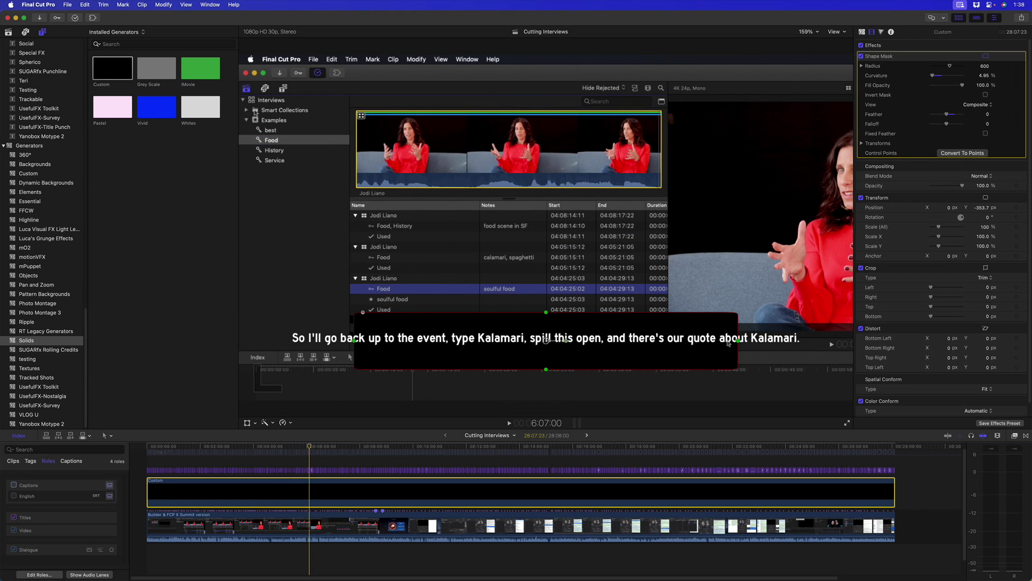
{"action": "left_click_drag", "start_coordinate": [742, 342], "coordinate": [817, 341]}
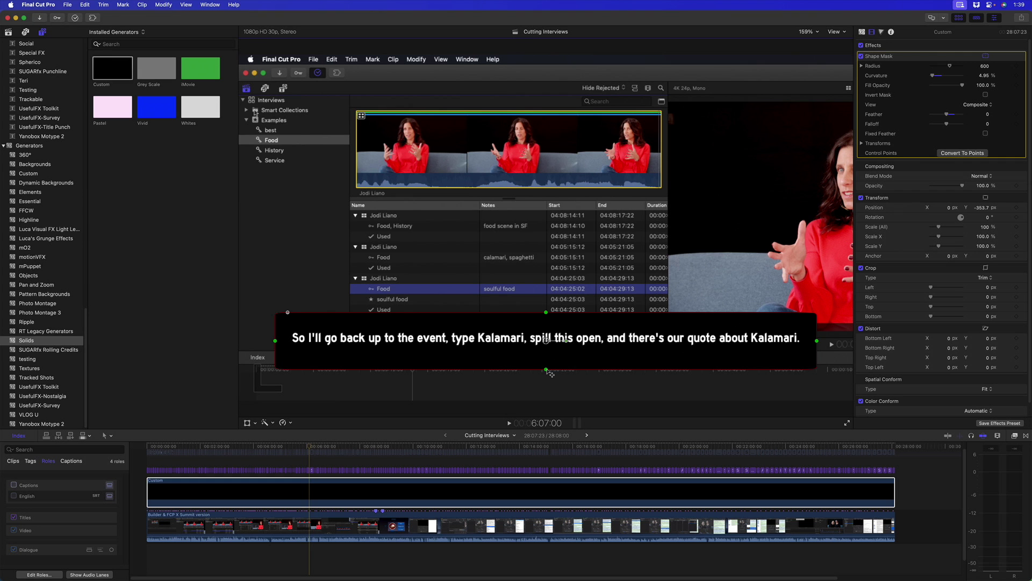
{"action": "left_click", "coordinate": [207, 446]}
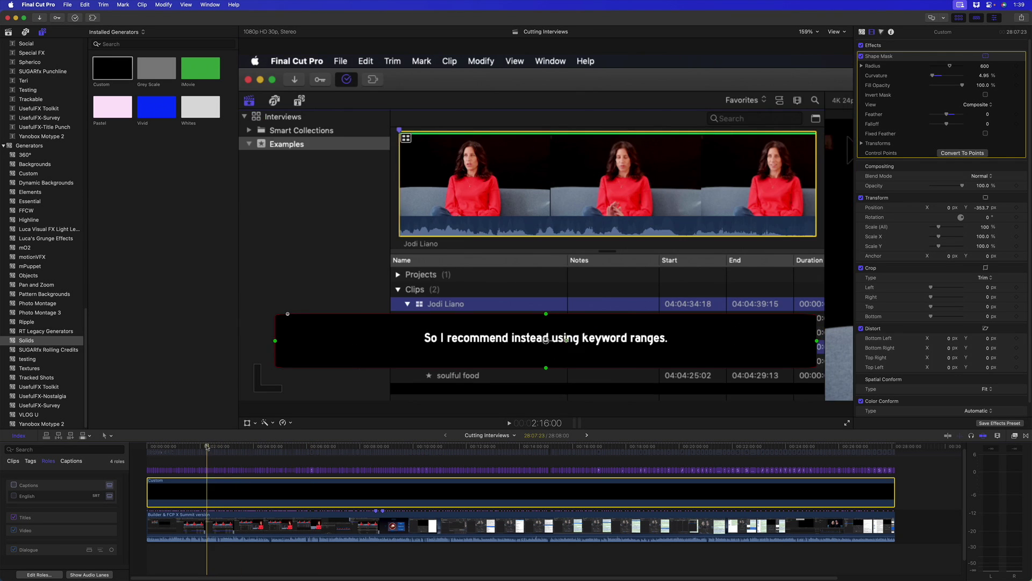
{"action": "left_click_drag", "start_coordinate": [207, 446], "coordinate": [440, 454]}
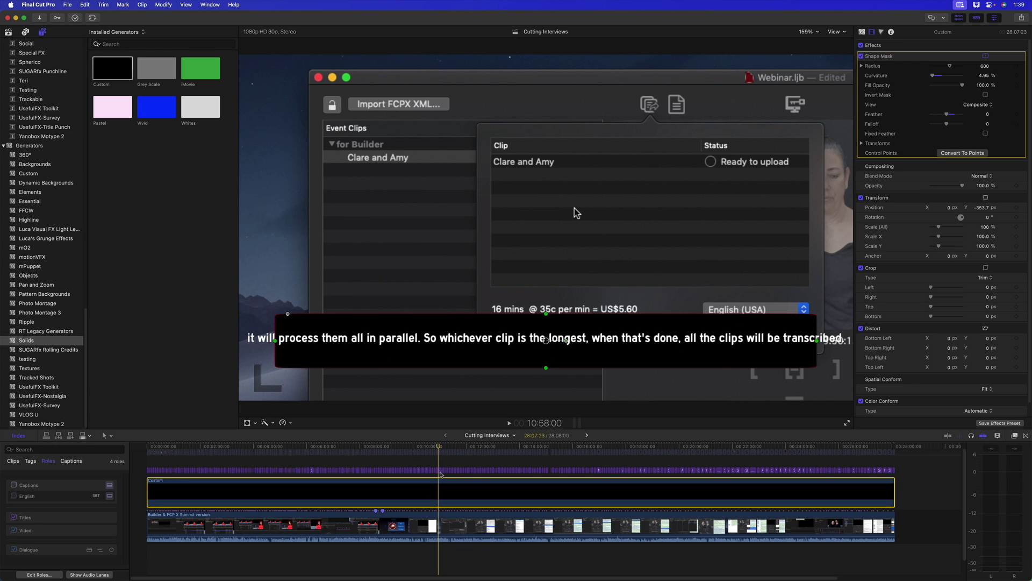
Break the caption 'it will process them all in parallel' onto two lines before 'So'.
{"action": "key", "text": "super+equal"}
{"action": "left_click", "coordinate": [456, 472]}
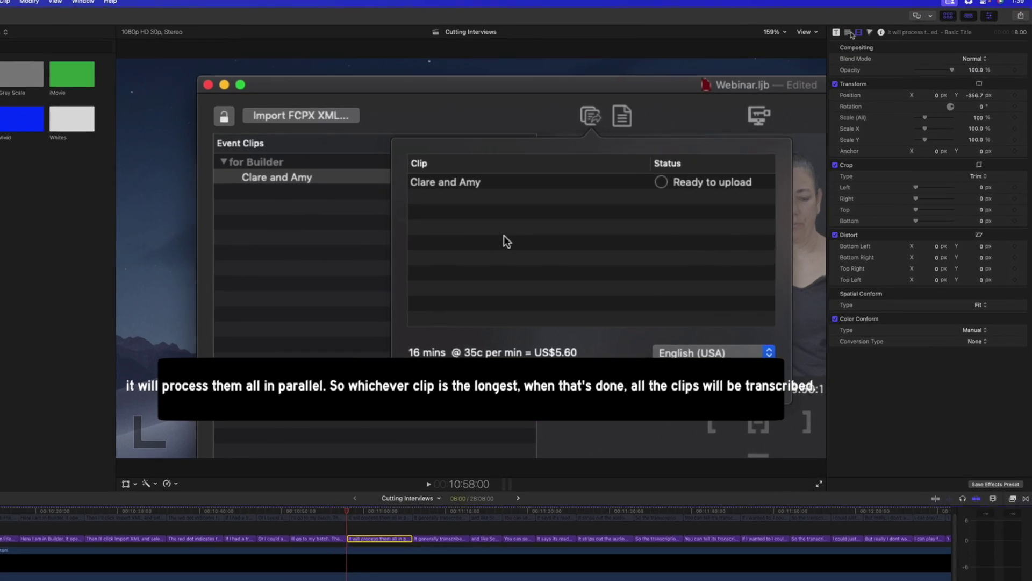
{"action": "left_click", "coordinate": [872, 31]}
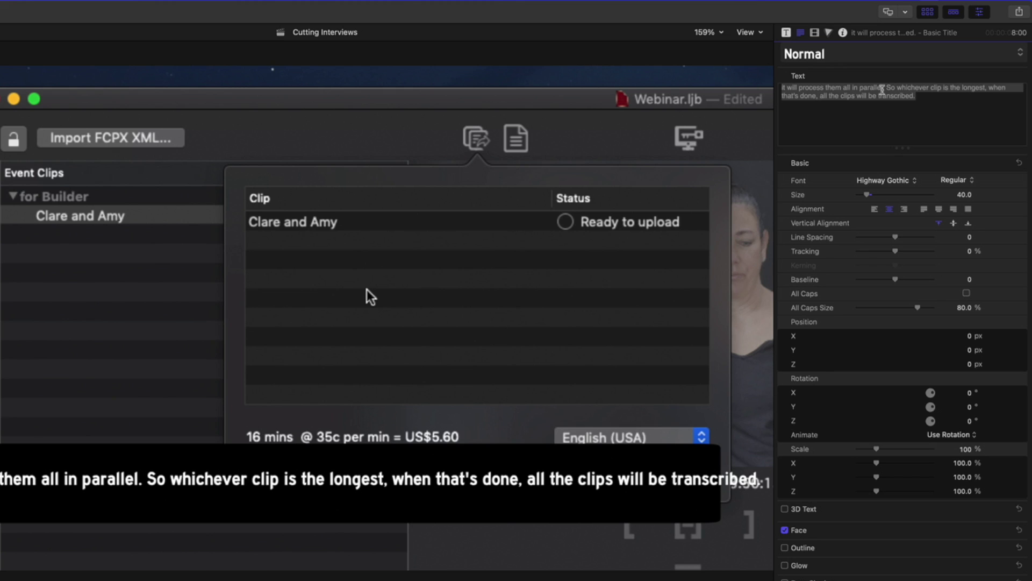
{"action": "left_click", "coordinate": [886, 89]}
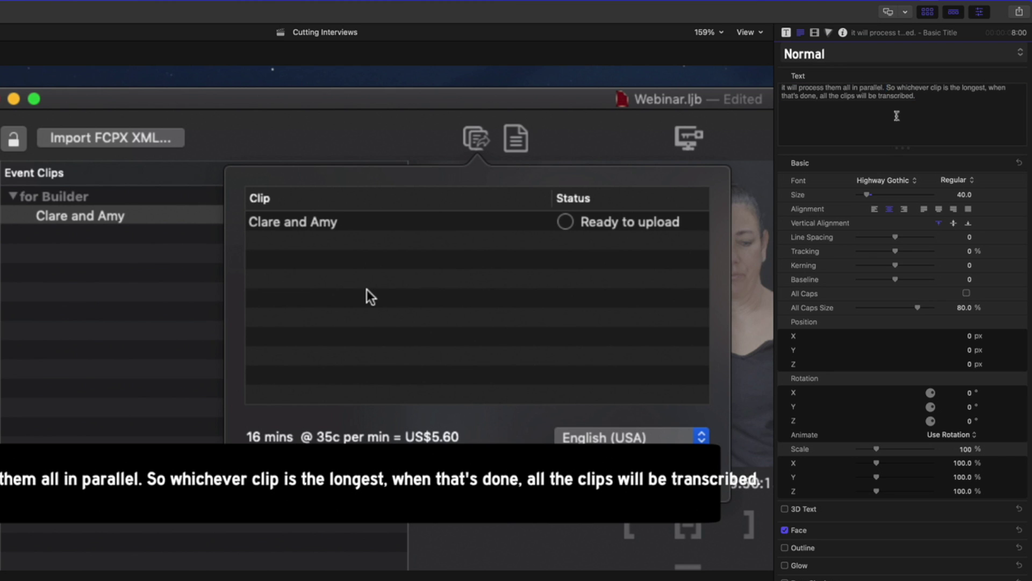
{"action": "key", "text": "Return"}
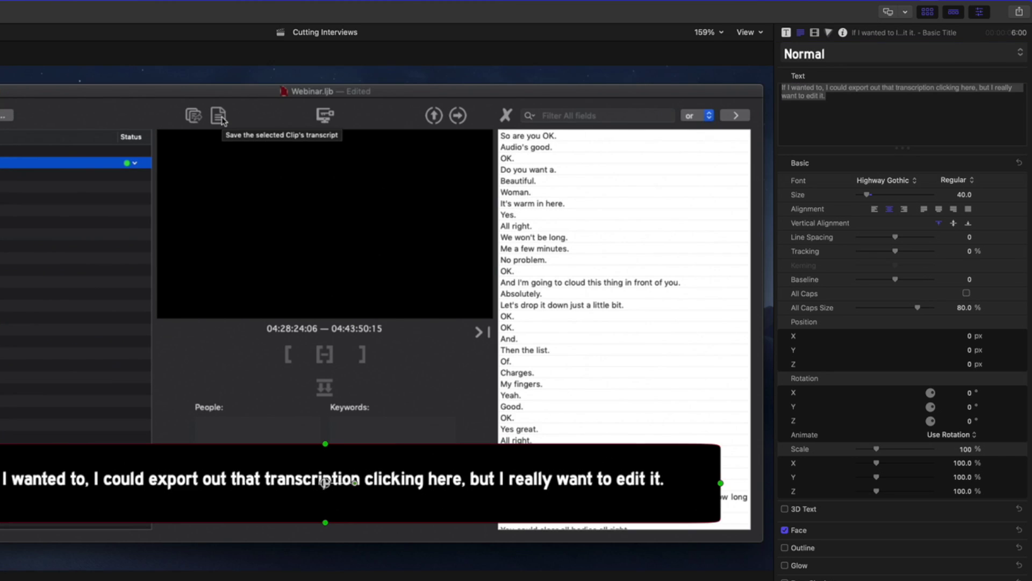
{"action": "left_click", "coordinate": [747, 446]}
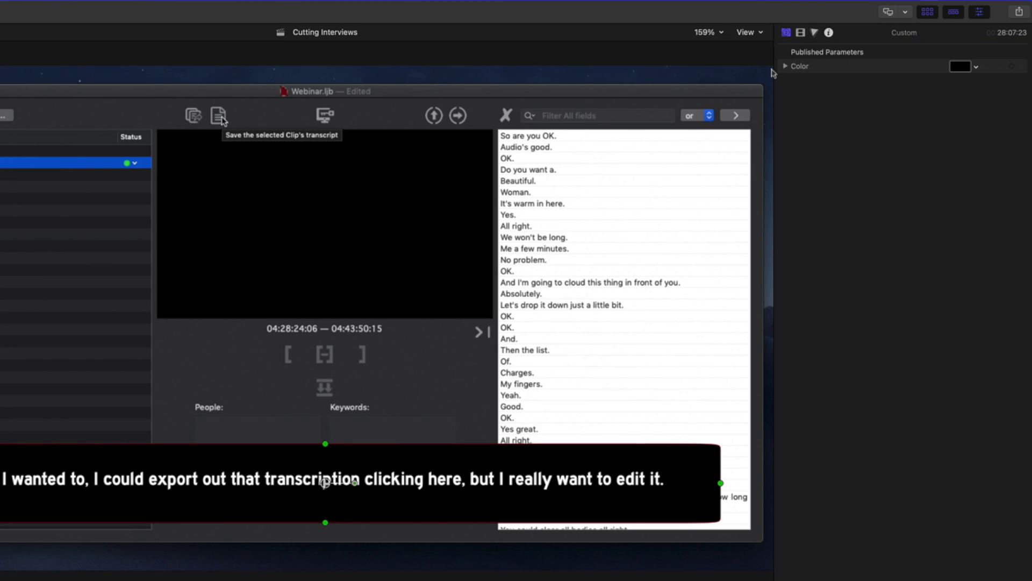
Lower the black bar's compositing opacity to about 84% and review it across the timeline.
{"action": "left_click", "coordinate": [803, 33]}
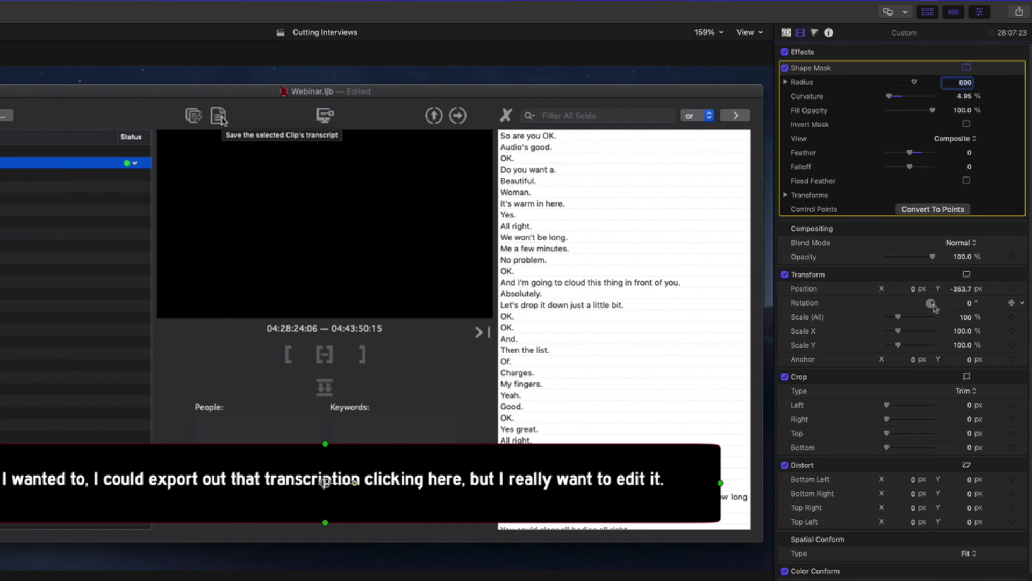
{"action": "left_click_drag", "start_coordinate": [931, 258], "coordinate": [926, 260]}
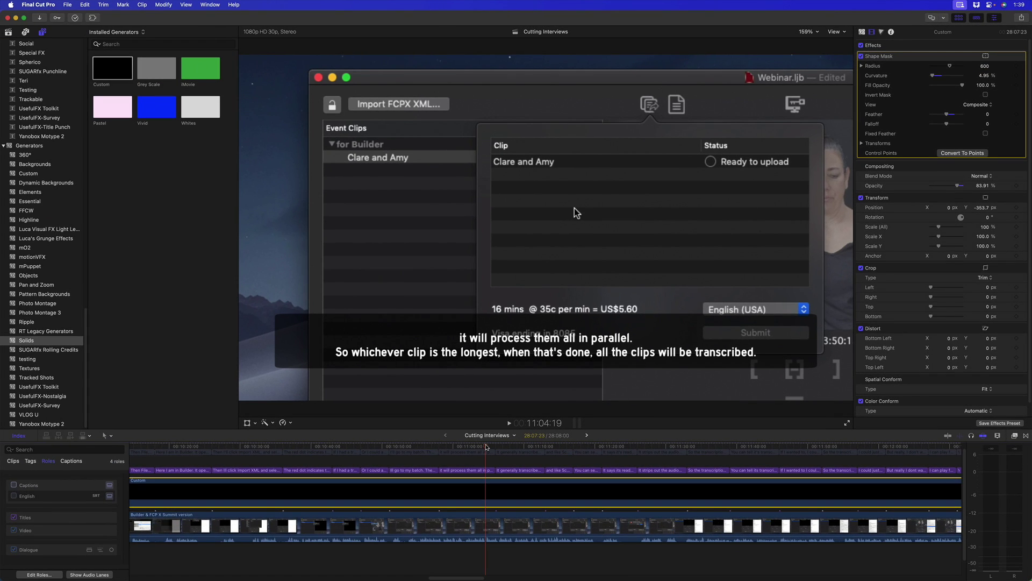
{"action": "key", "text": "shift+z"}
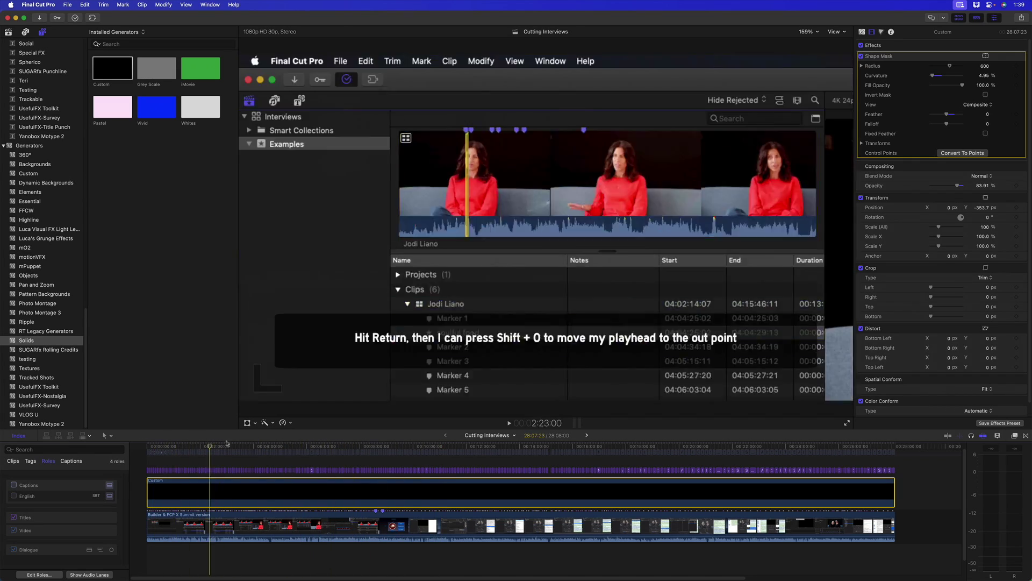
{"action": "left_click", "coordinate": [400, 450]}
{"action": "left_click", "coordinate": [420, 451]}
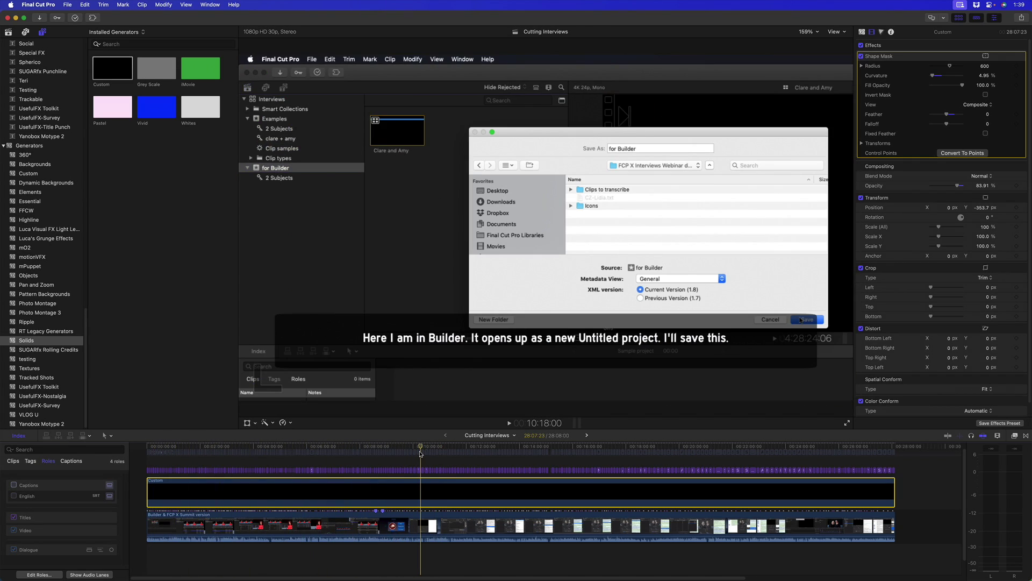